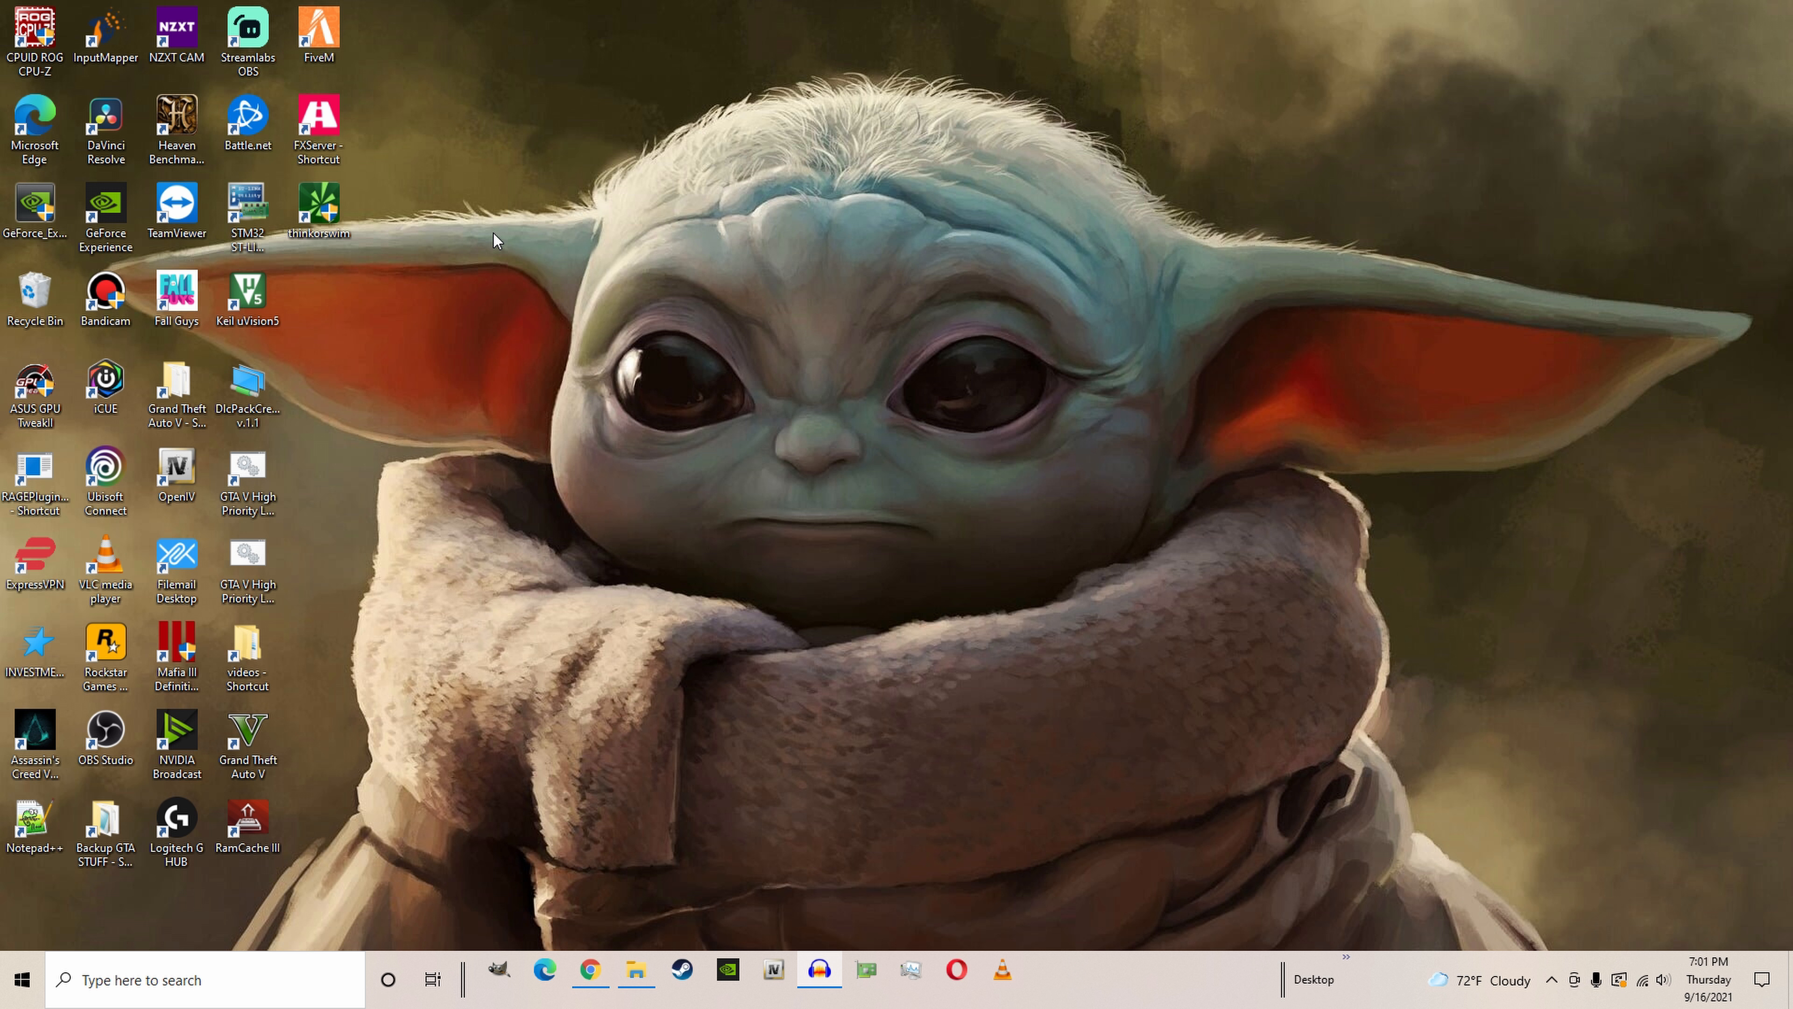
# Launch DaVinci Resolve and create a new project named tut
pyautogui.doubleClick(119, 148)
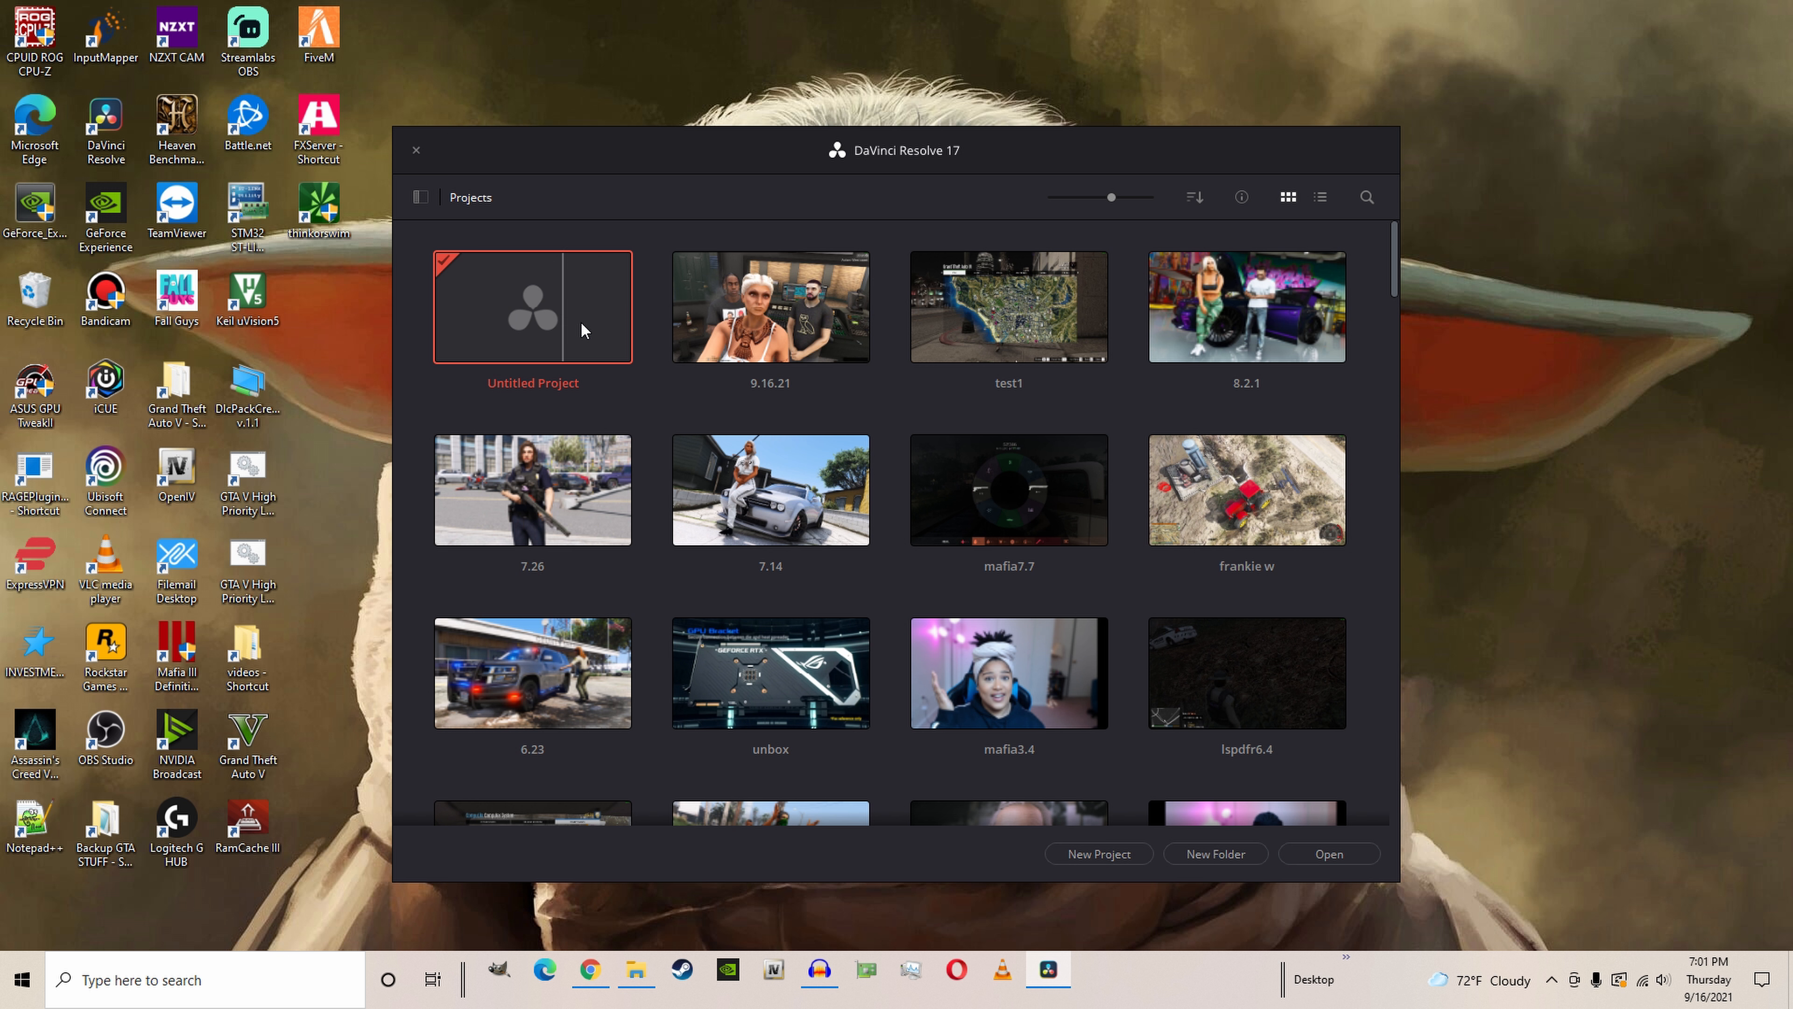
pyautogui.click(1090, 850)
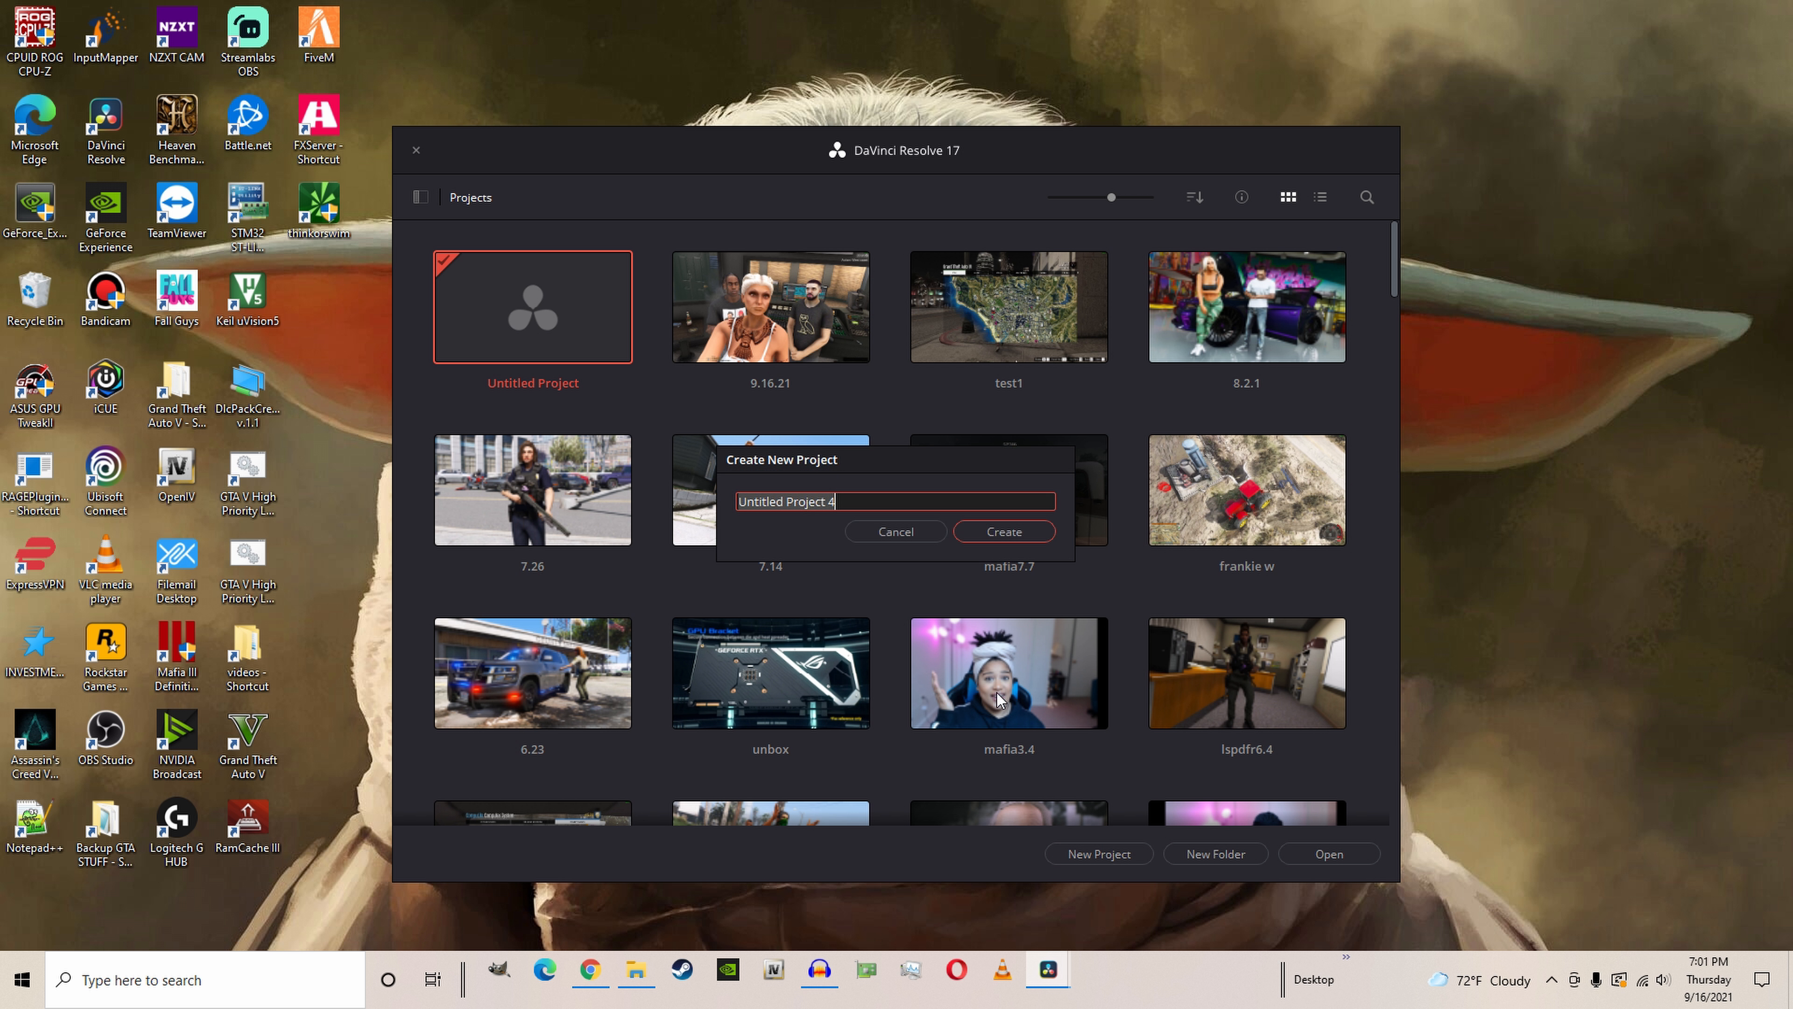
pyautogui.press('BackSpace')
pyautogui.write('tut')
pyautogui.click(1006, 531)
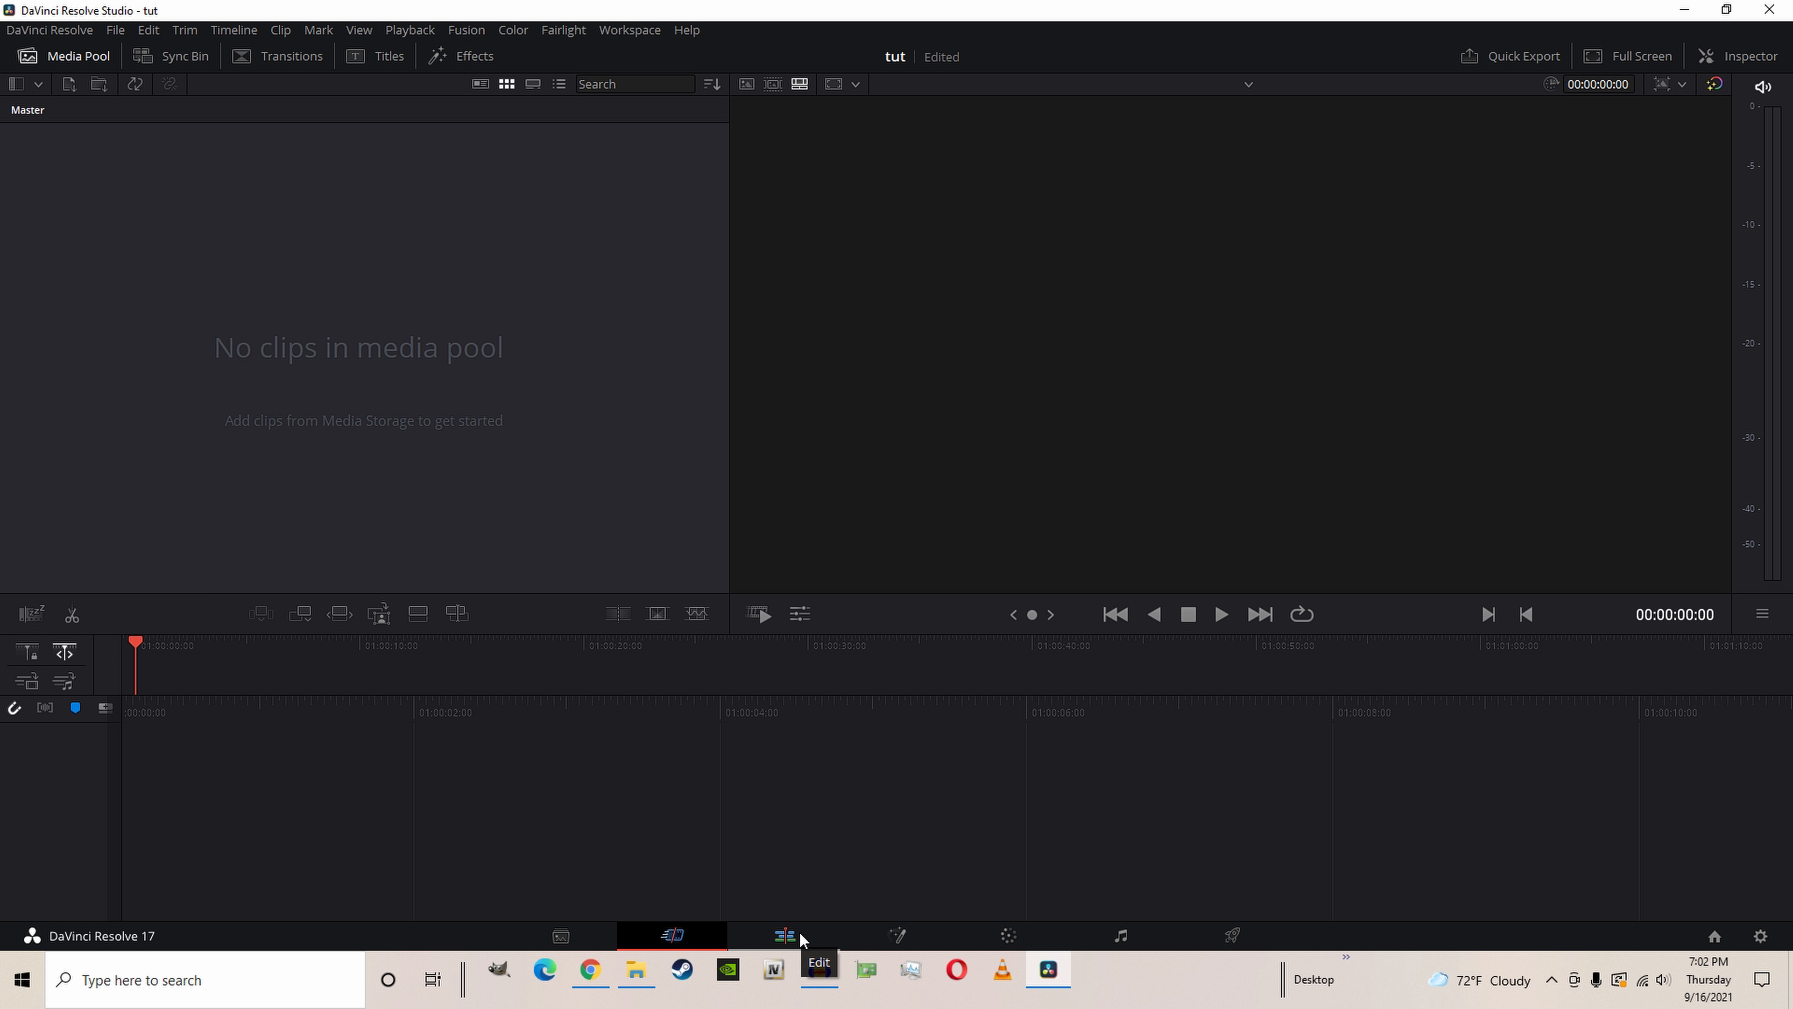
# Look through the Edit, Media, Cut, Fusion, Color, Fairlight and Deliver workspaces, including the available render settings
pyautogui.click(785, 936)
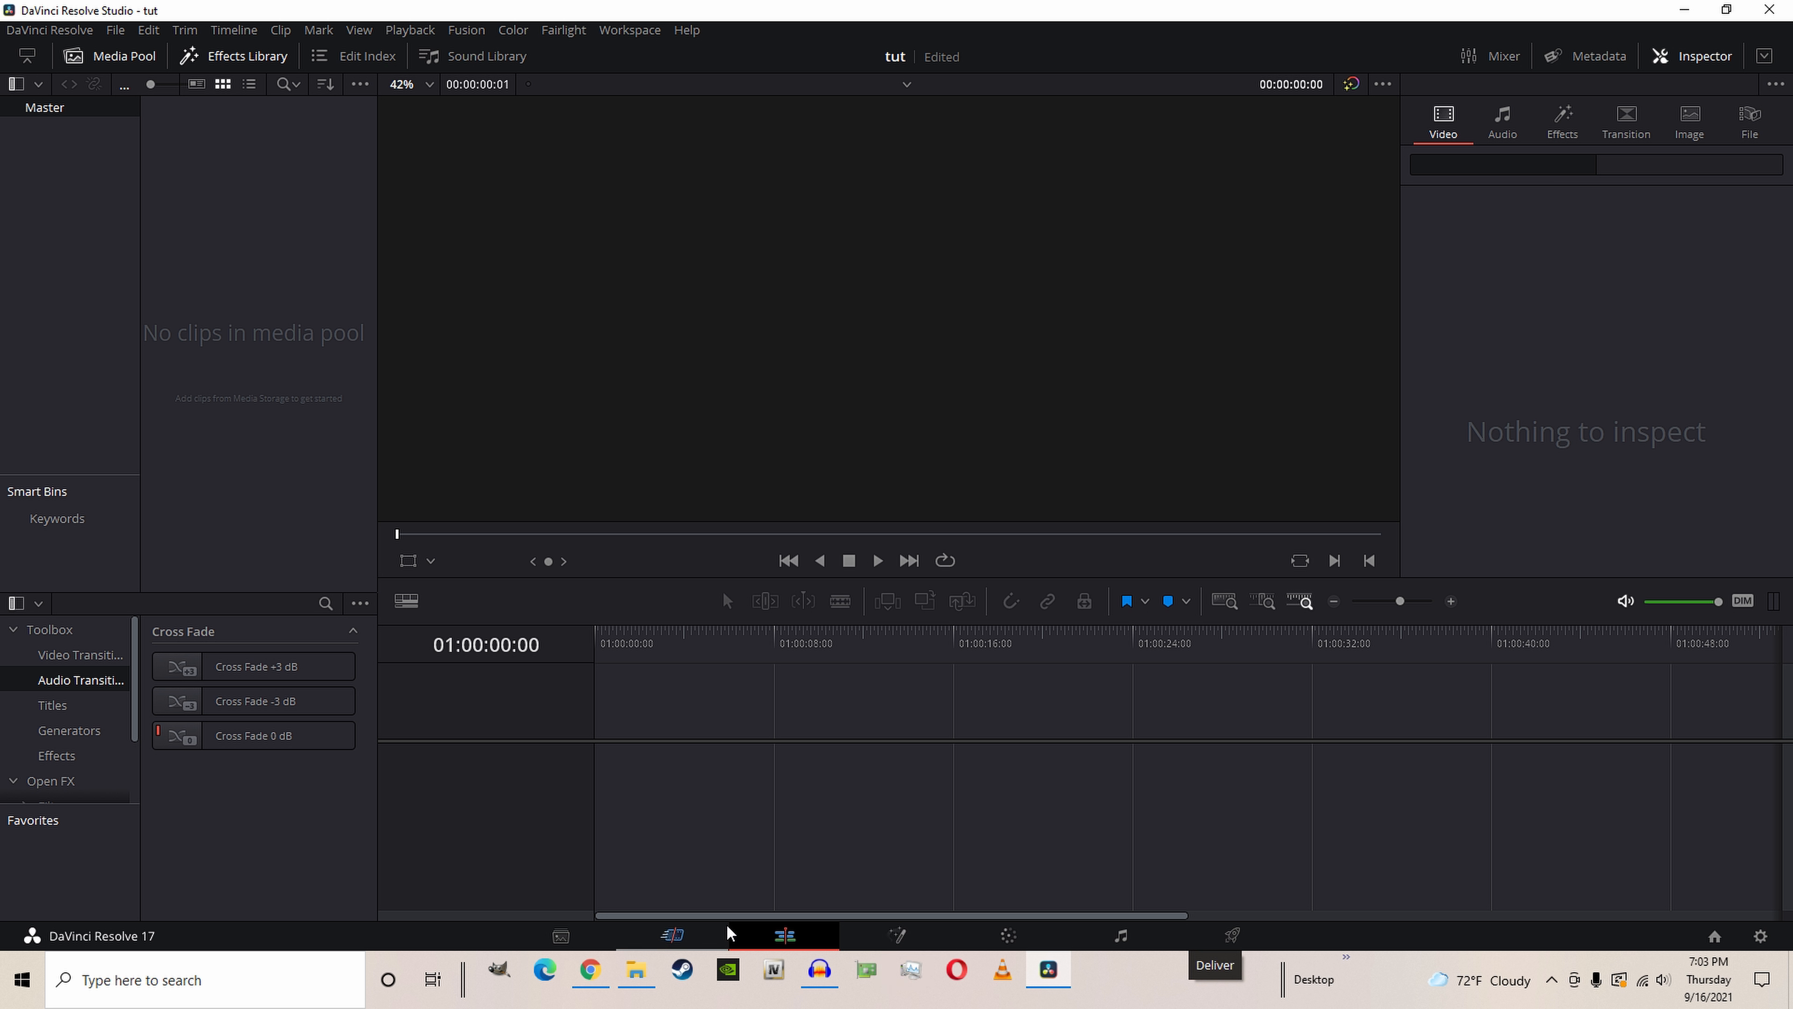
pyautogui.click(561, 936)
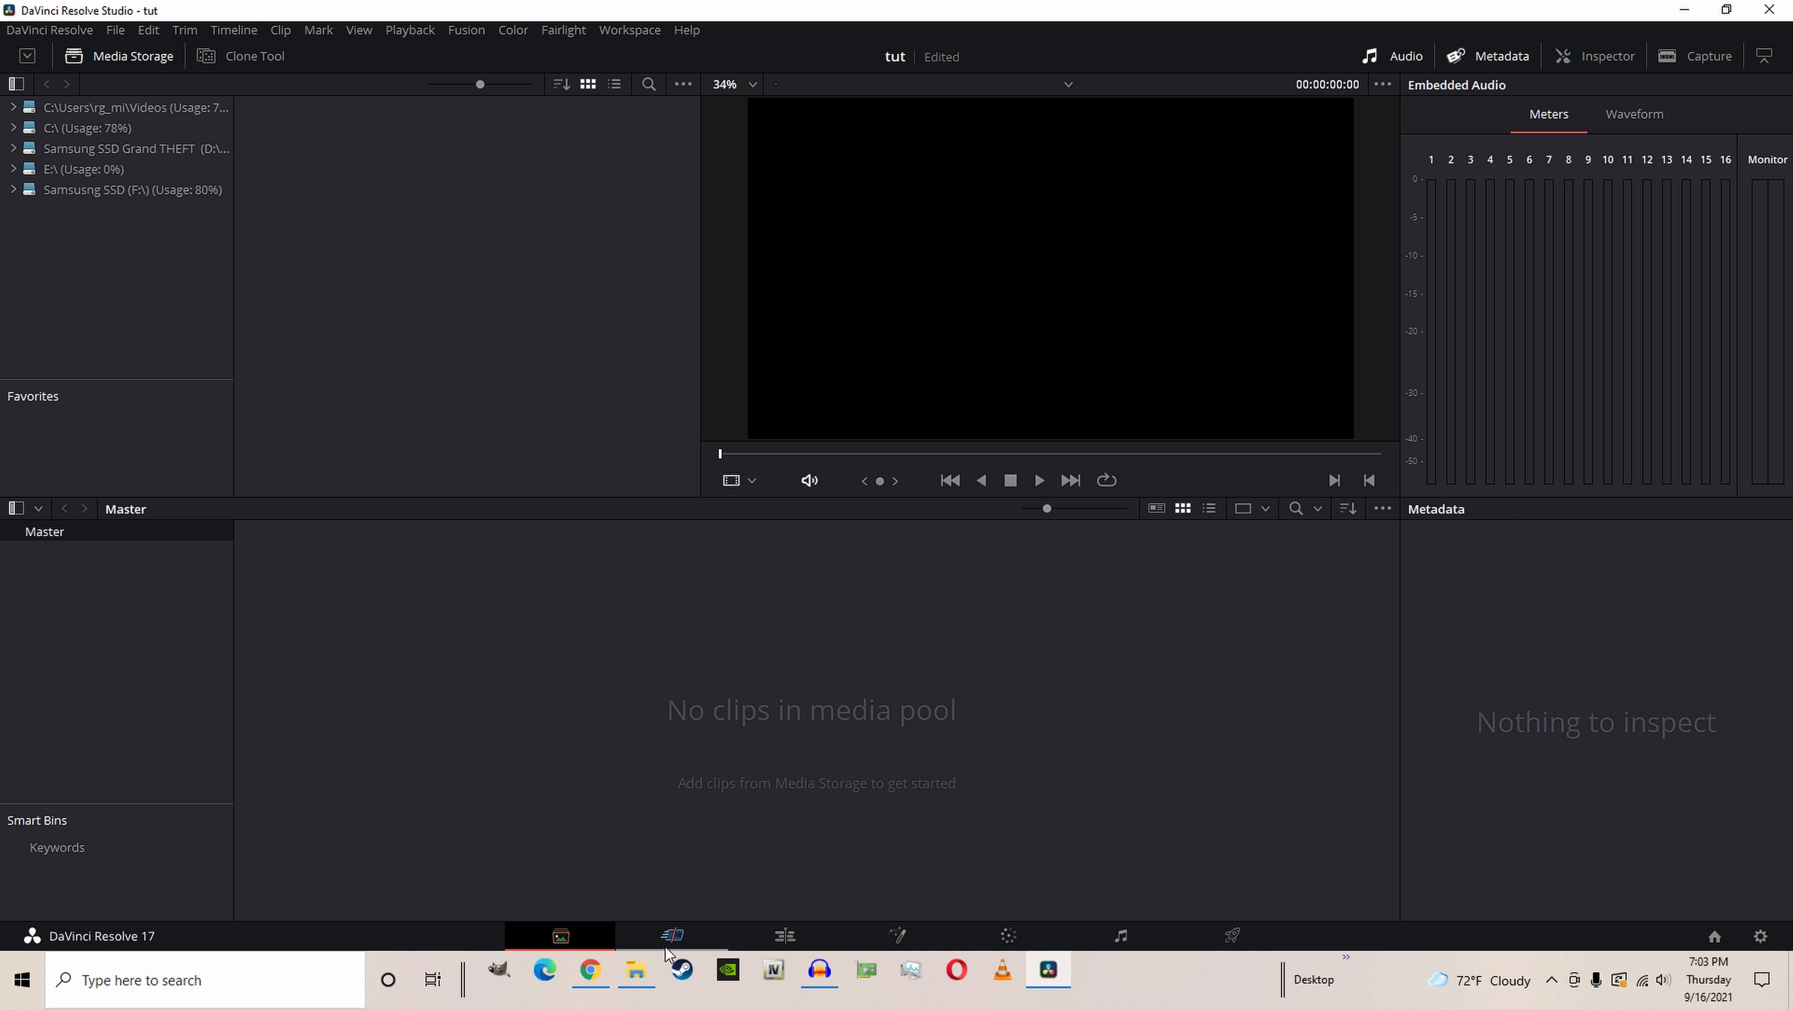
pyautogui.click(672, 936)
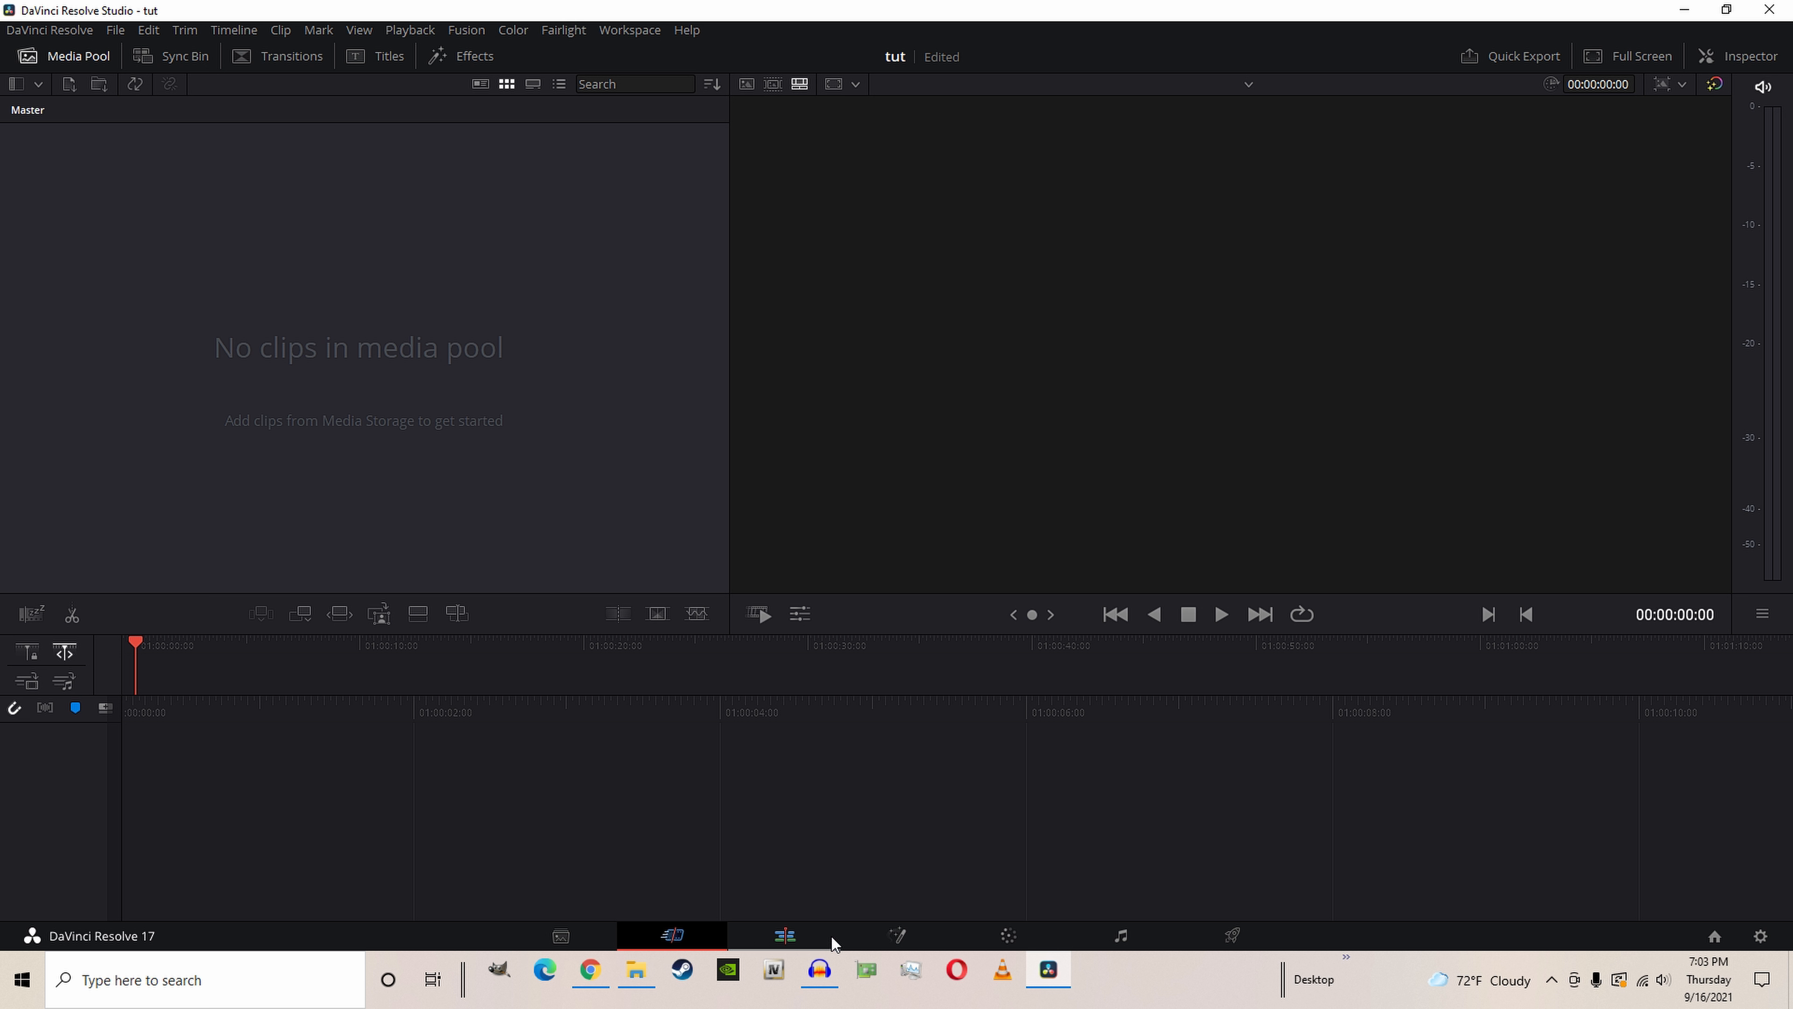
pyautogui.click(897, 940)
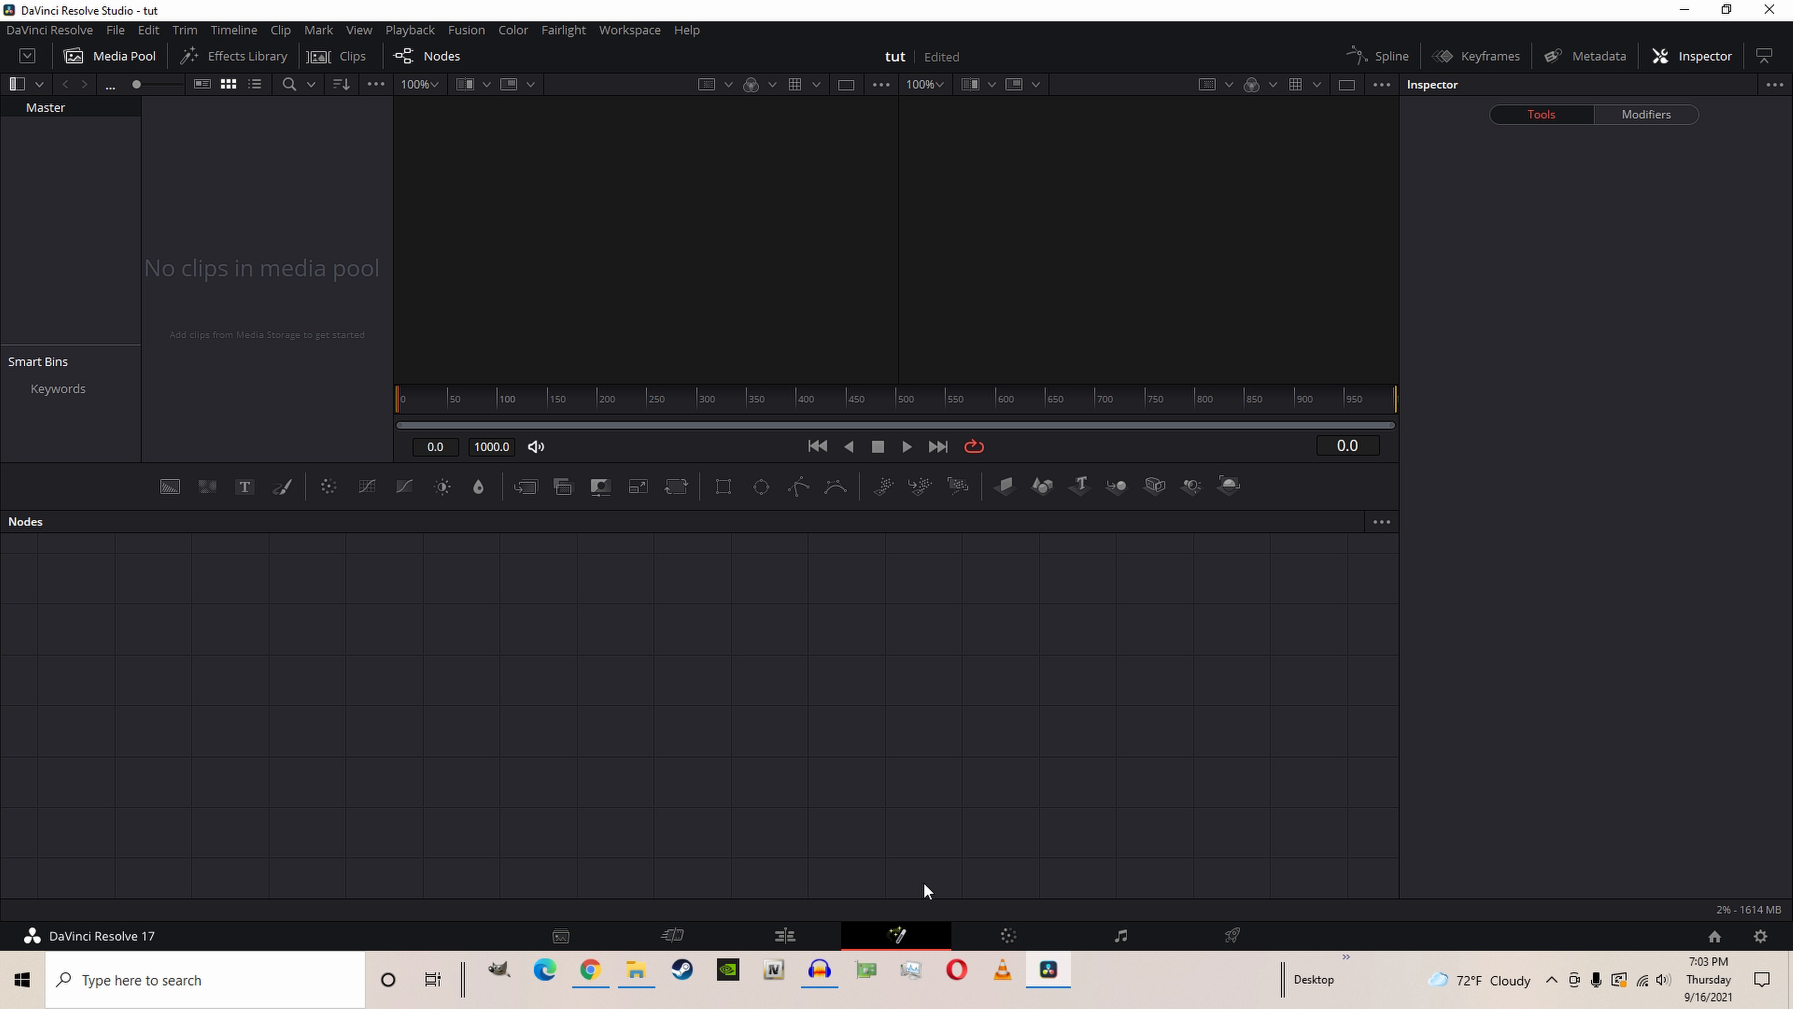
pyautogui.click(1013, 939)
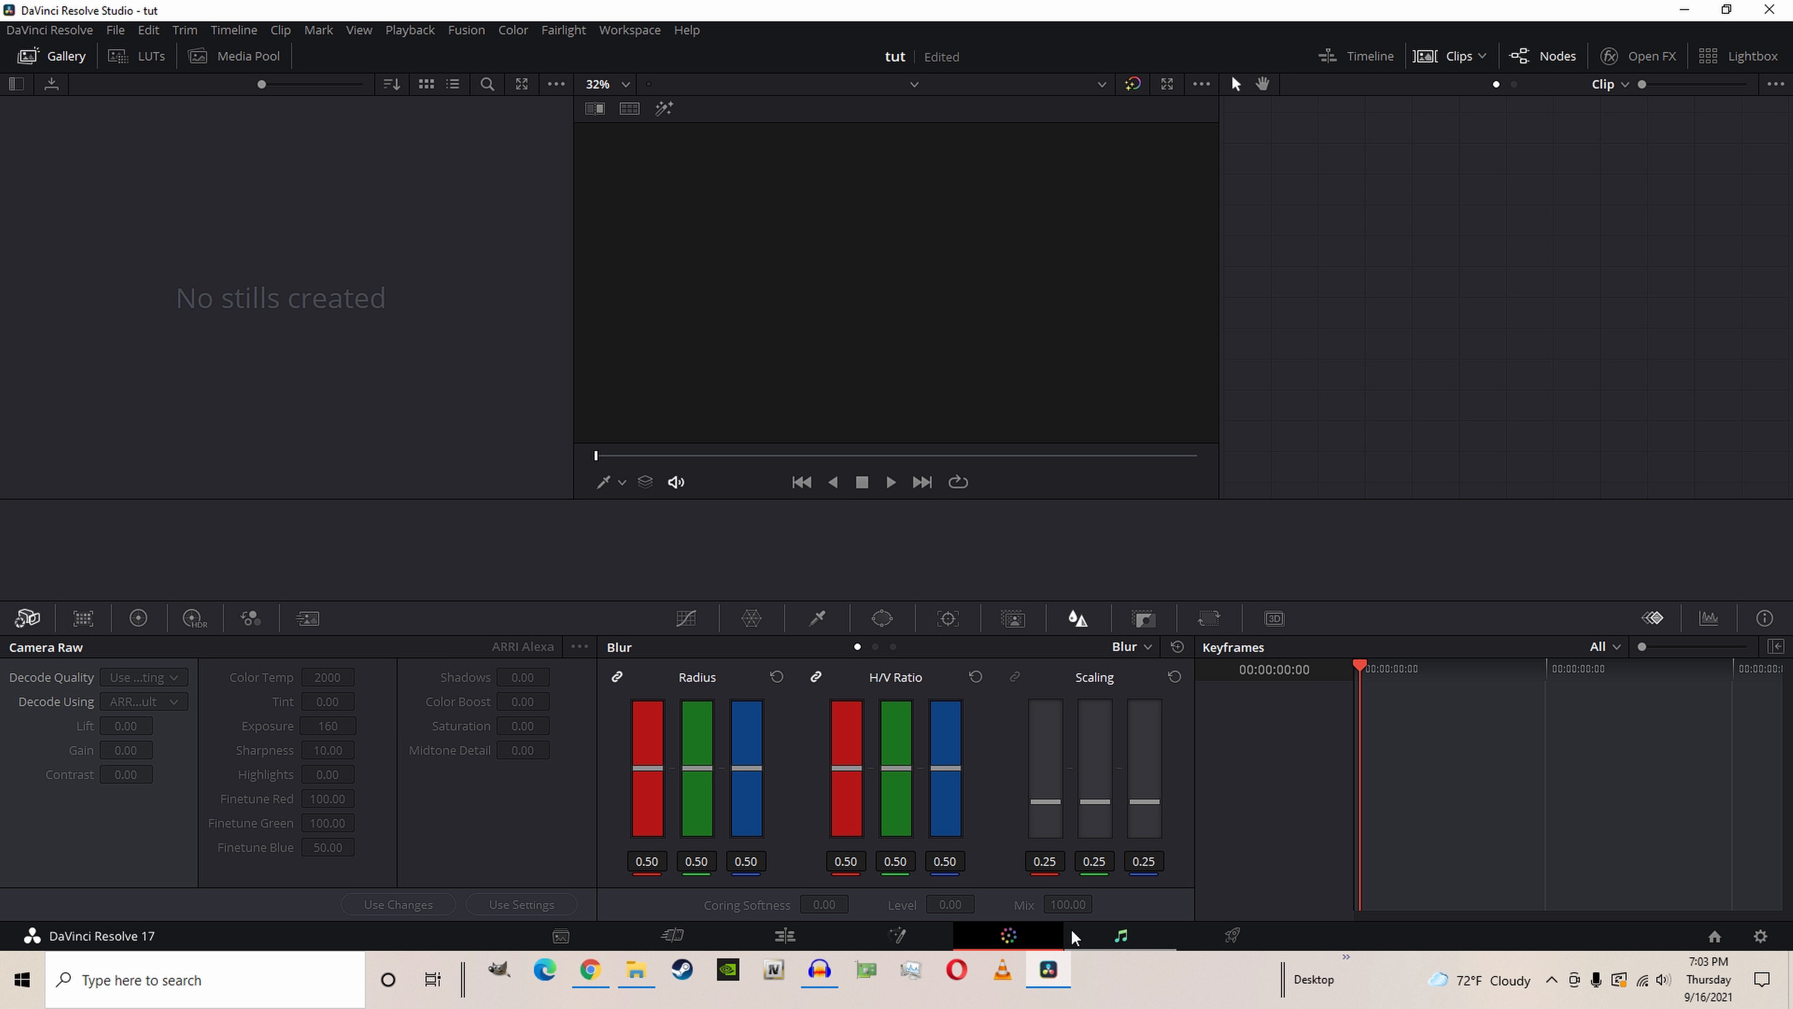
pyautogui.click(1126, 936)
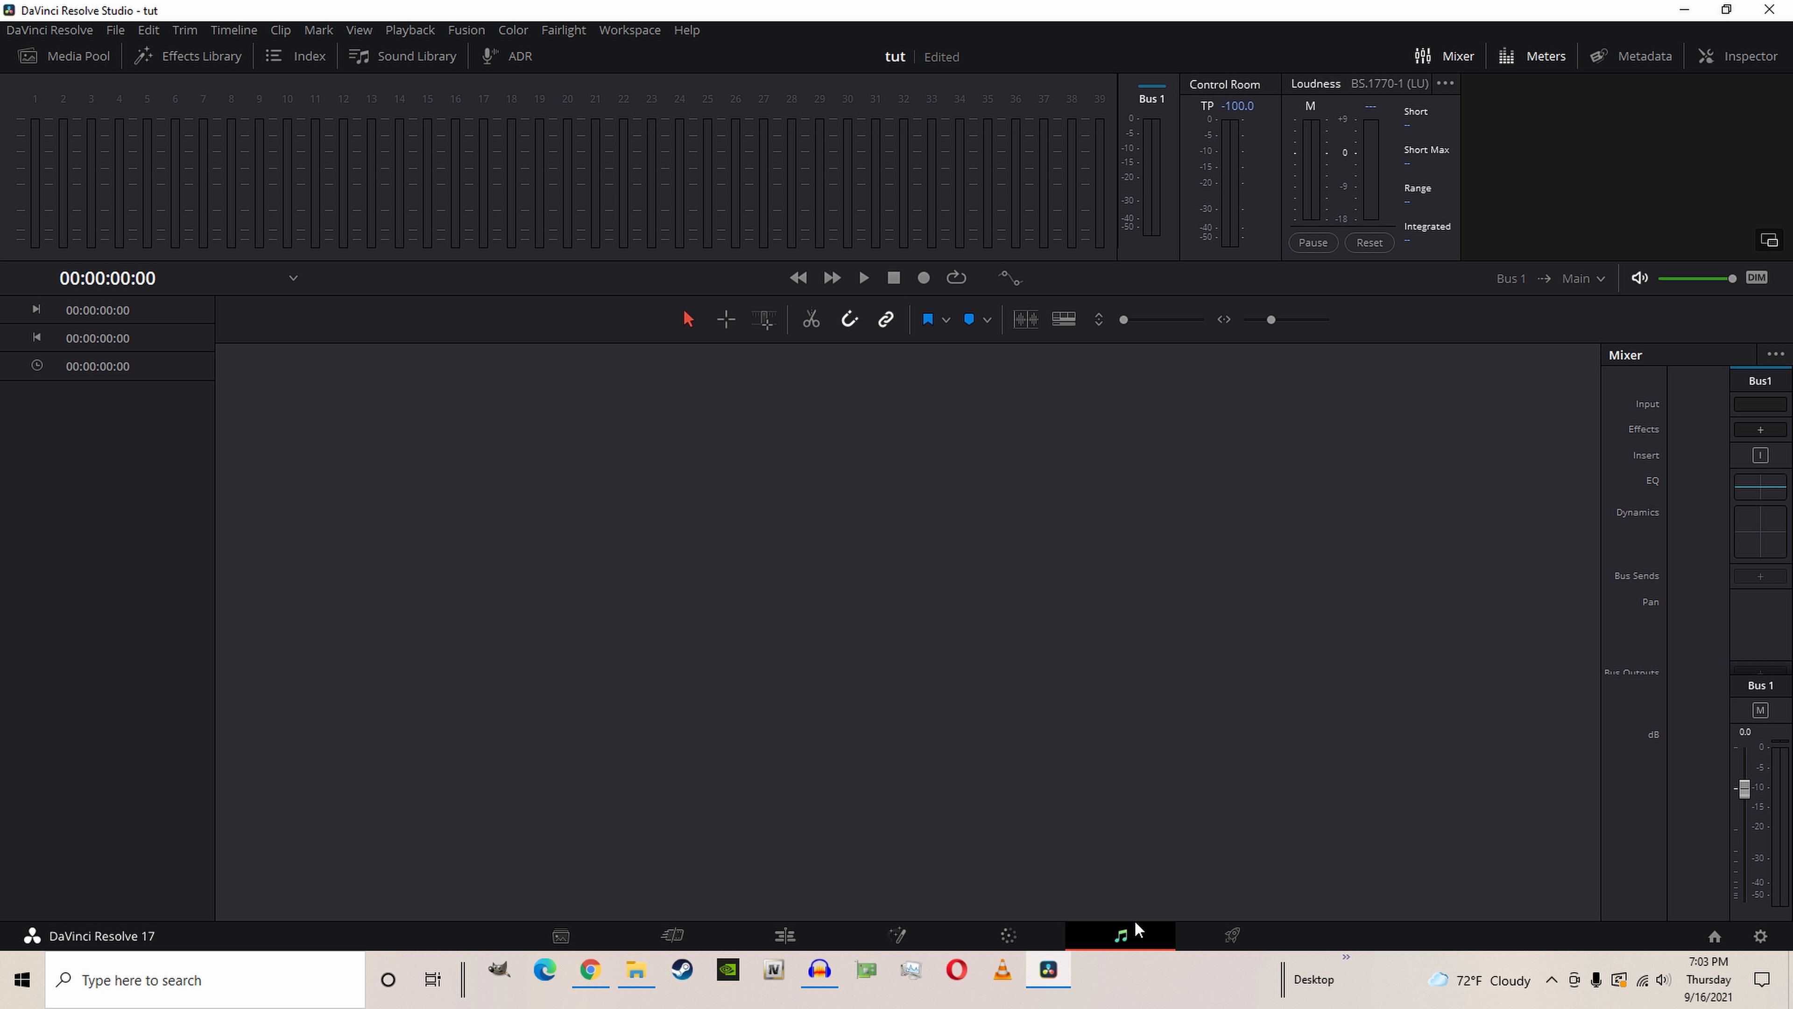
pyautogui.click(1242, 934)
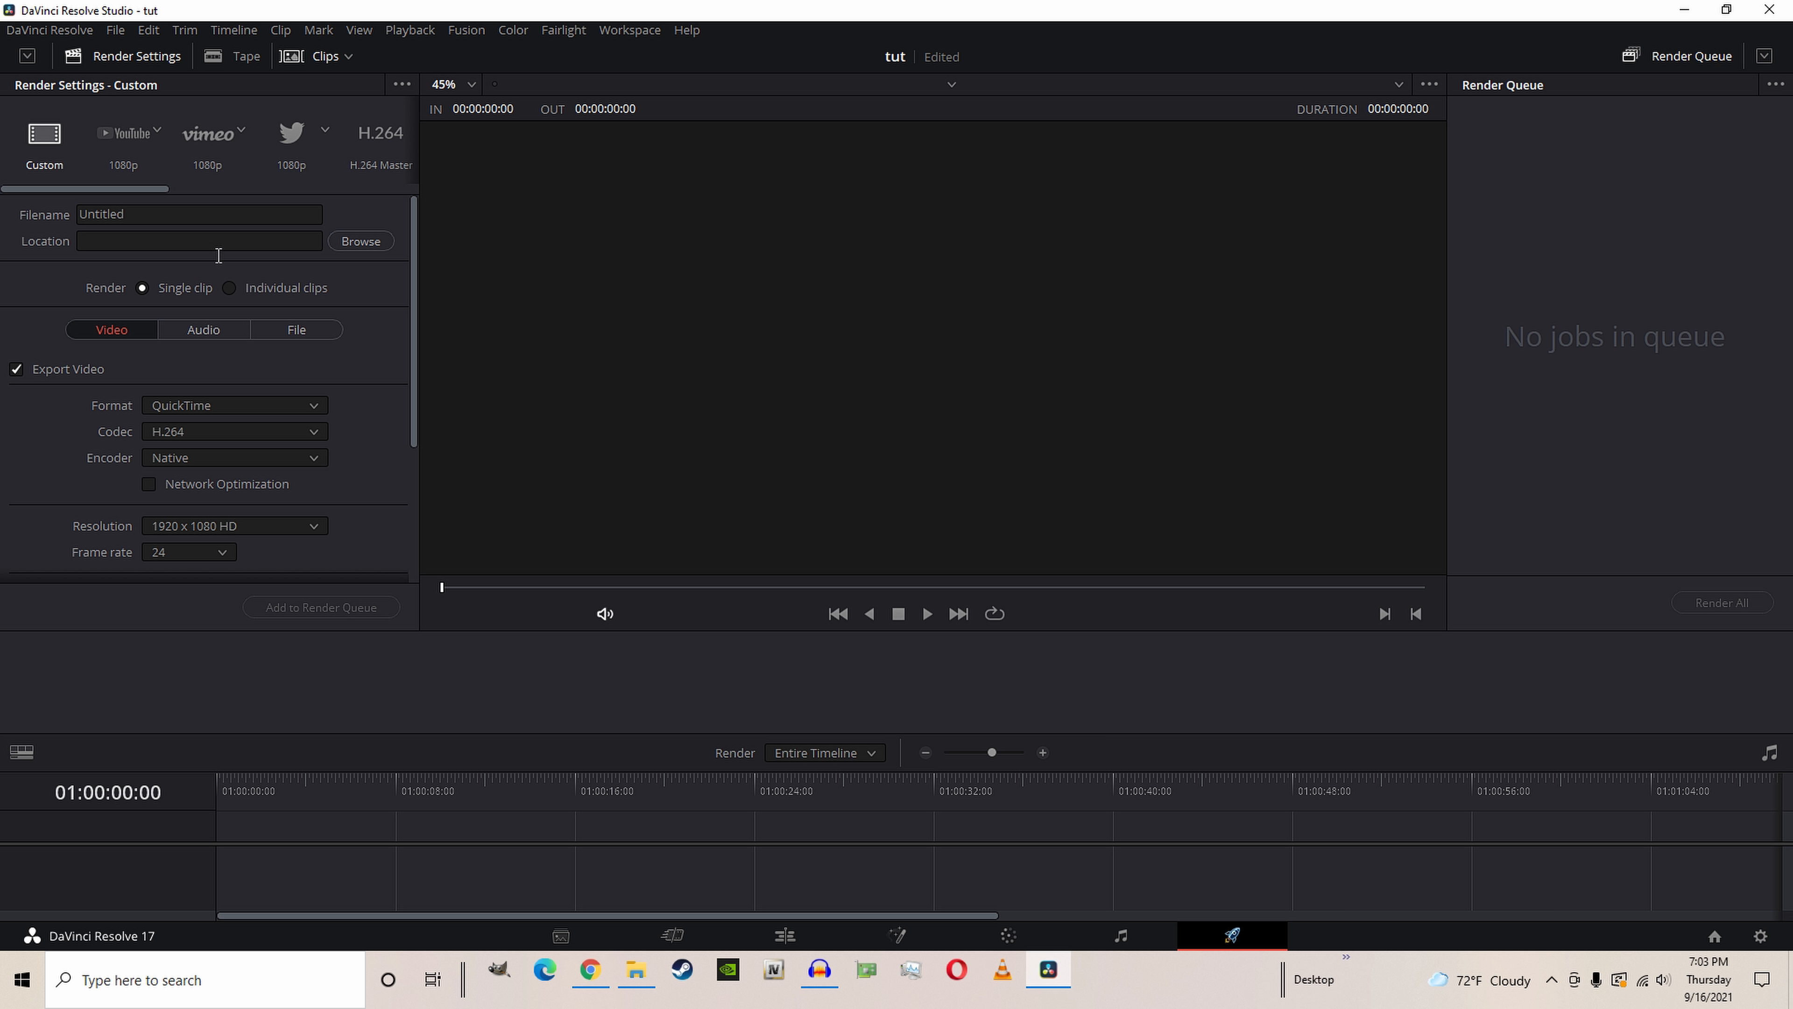
pyautogui.scroll(-3, 309, 339)
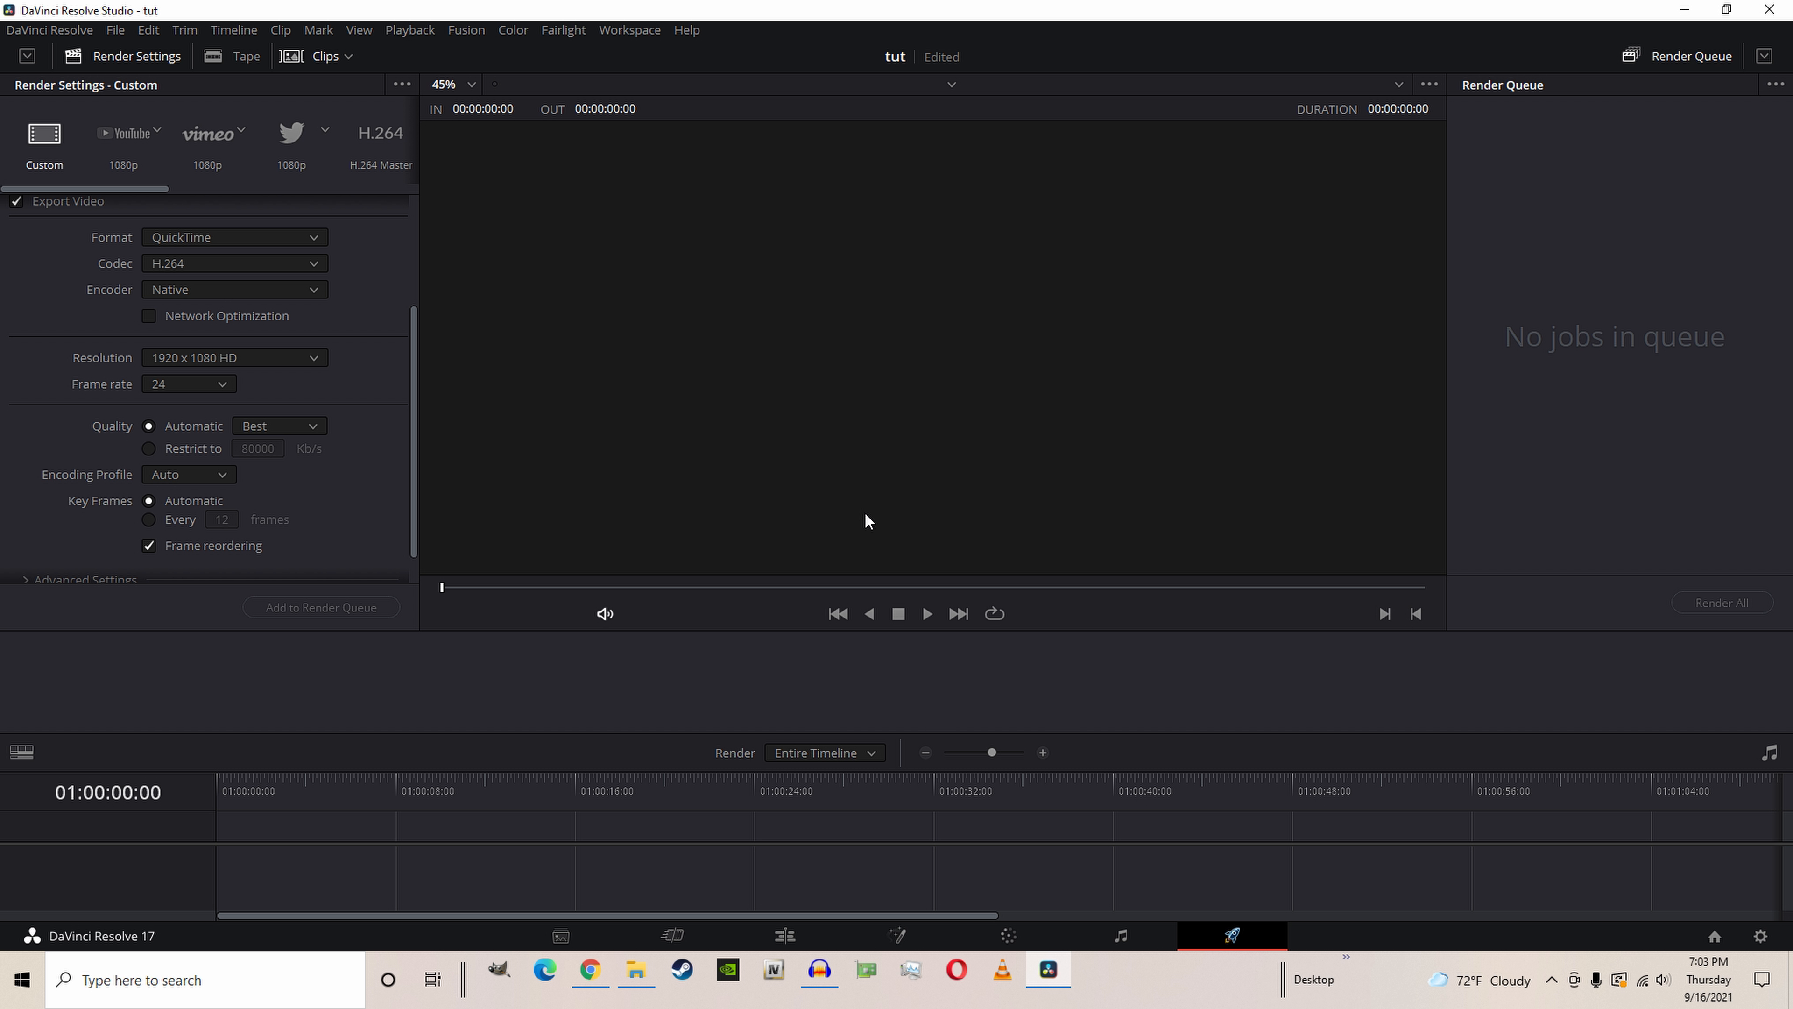
# In the Edit workspace, import the clip Grand Theft Auto V 2021.09.15 - 17.13.46.01 and change the project frame rate to match it
pyautogui.click(784, 936)
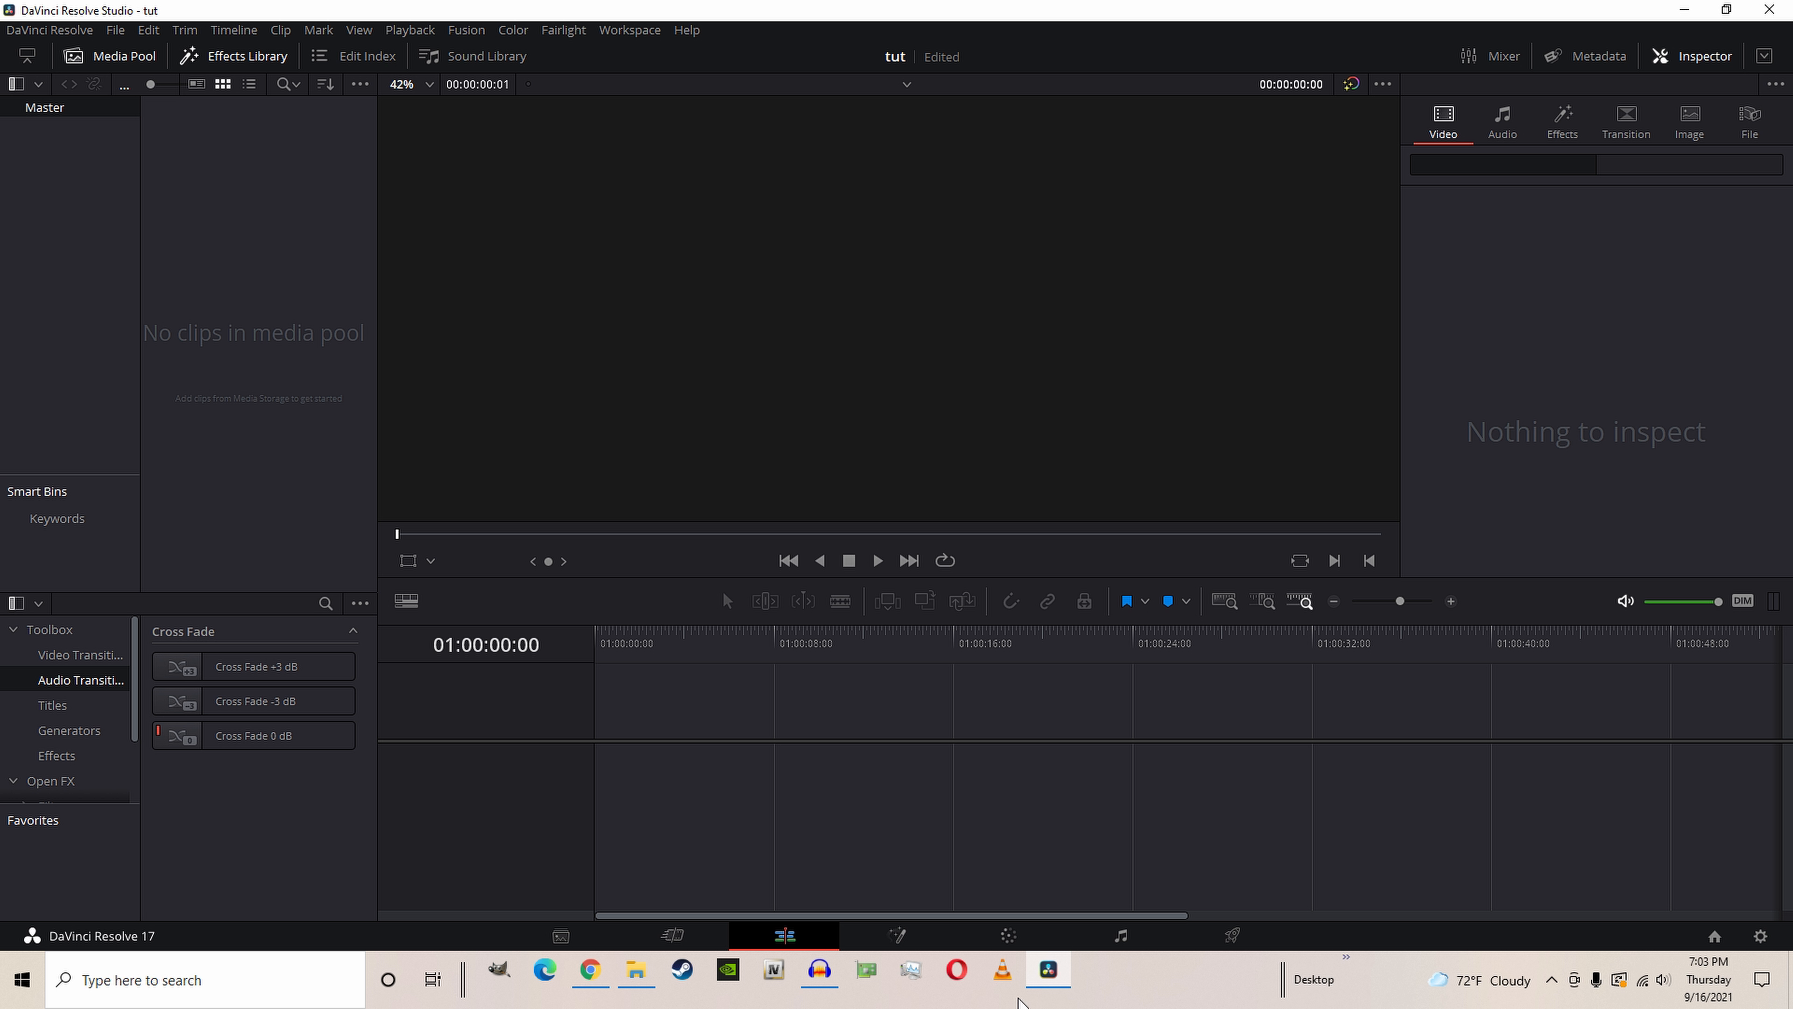
pyautogui.click(114, 30)
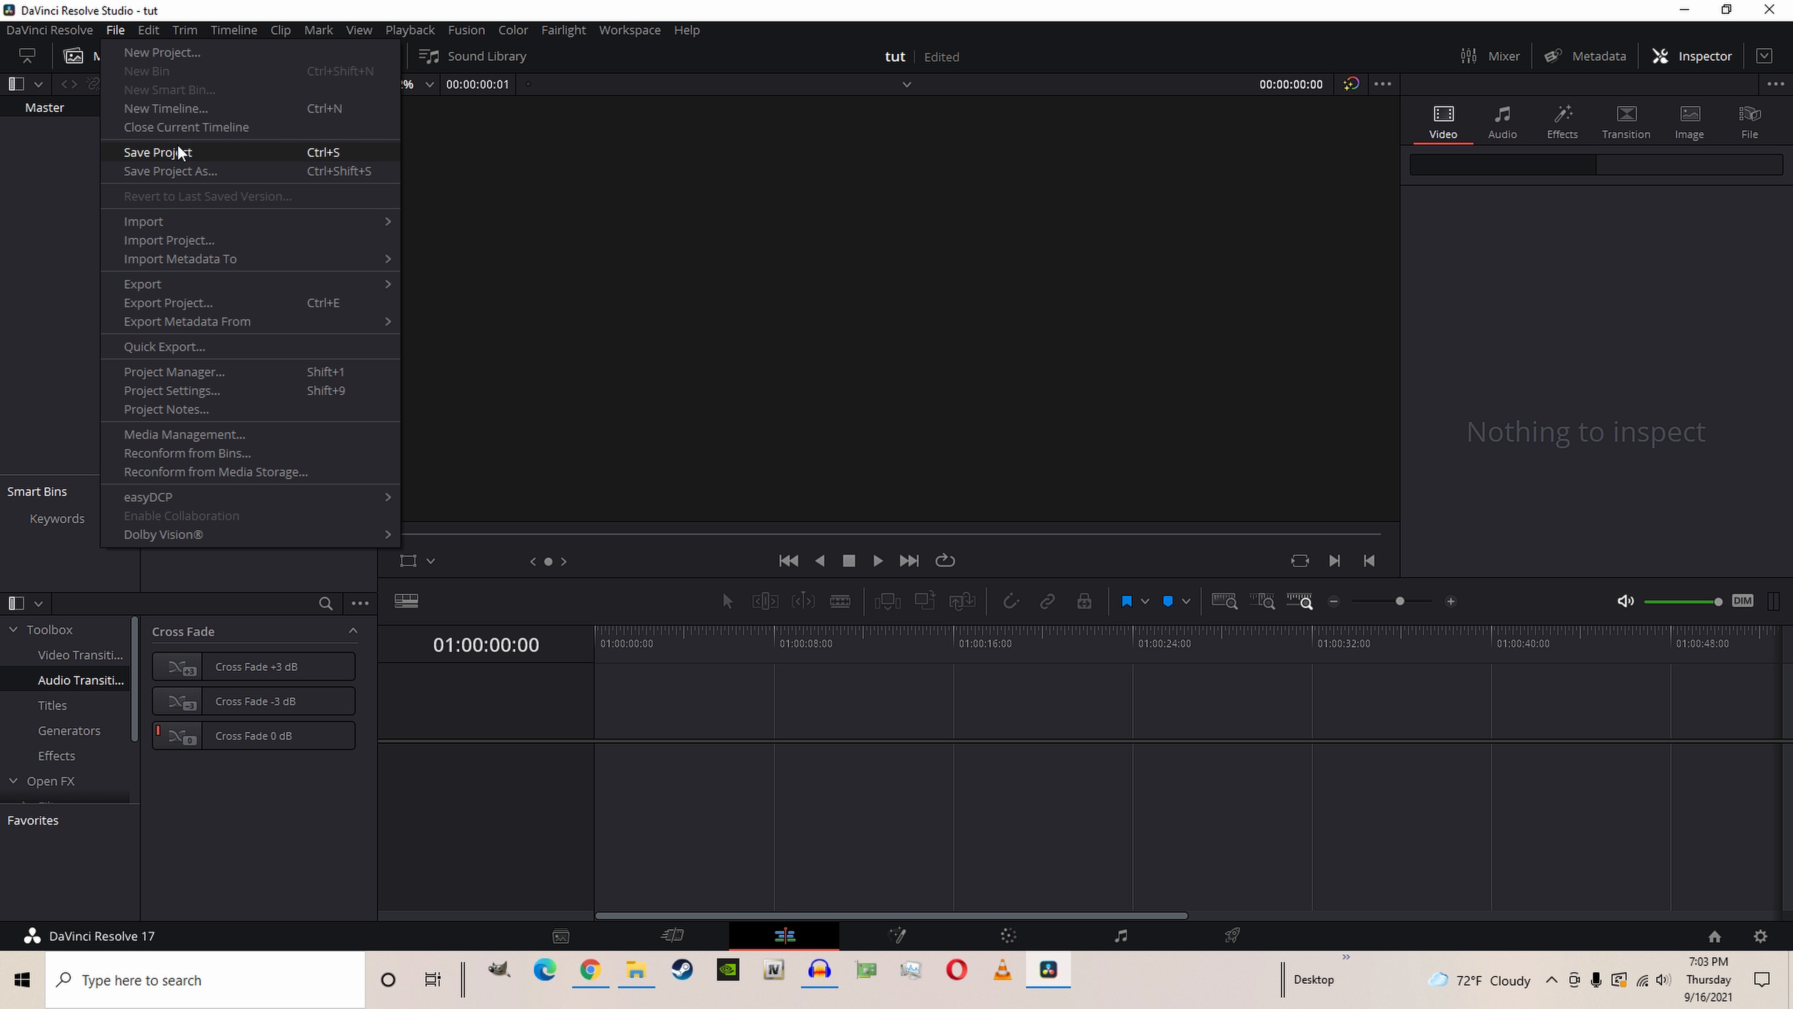
pyautogui.moveTo(276, 228)
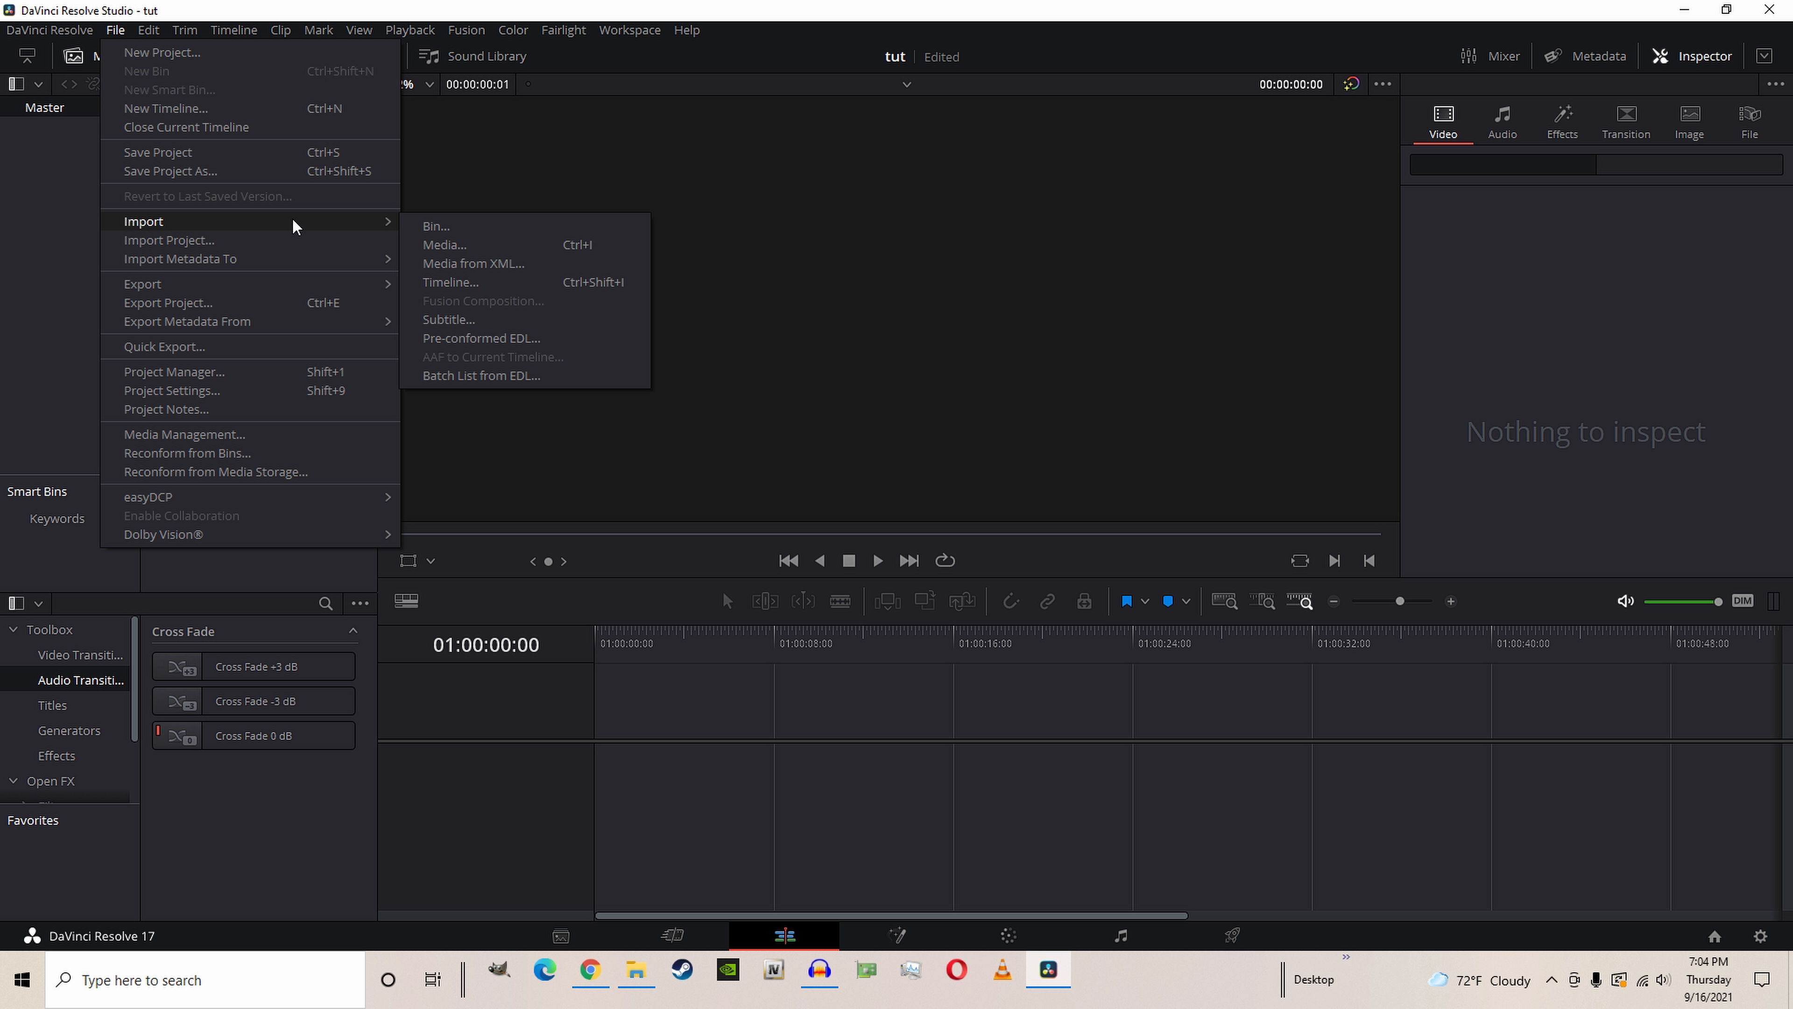
pyautogui.click(532, 245)
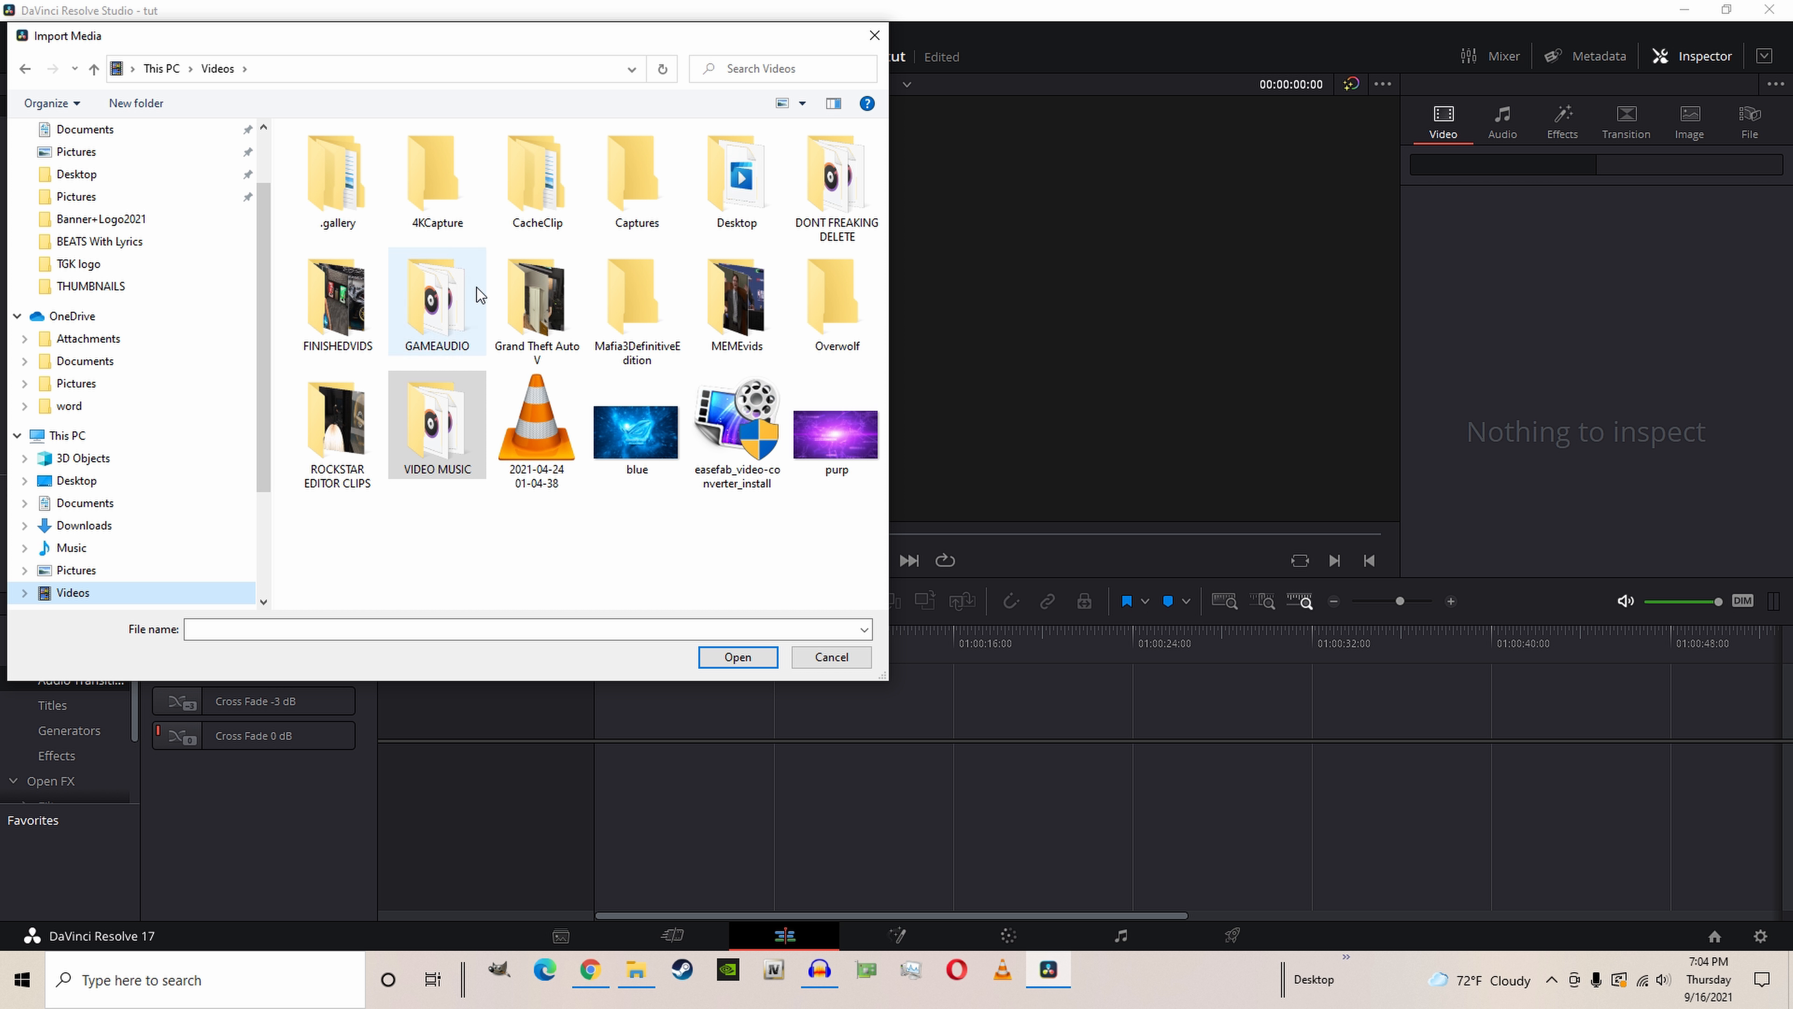
pyautogui.click(535, 336)
pyautogui.doubleClick(534, 337)
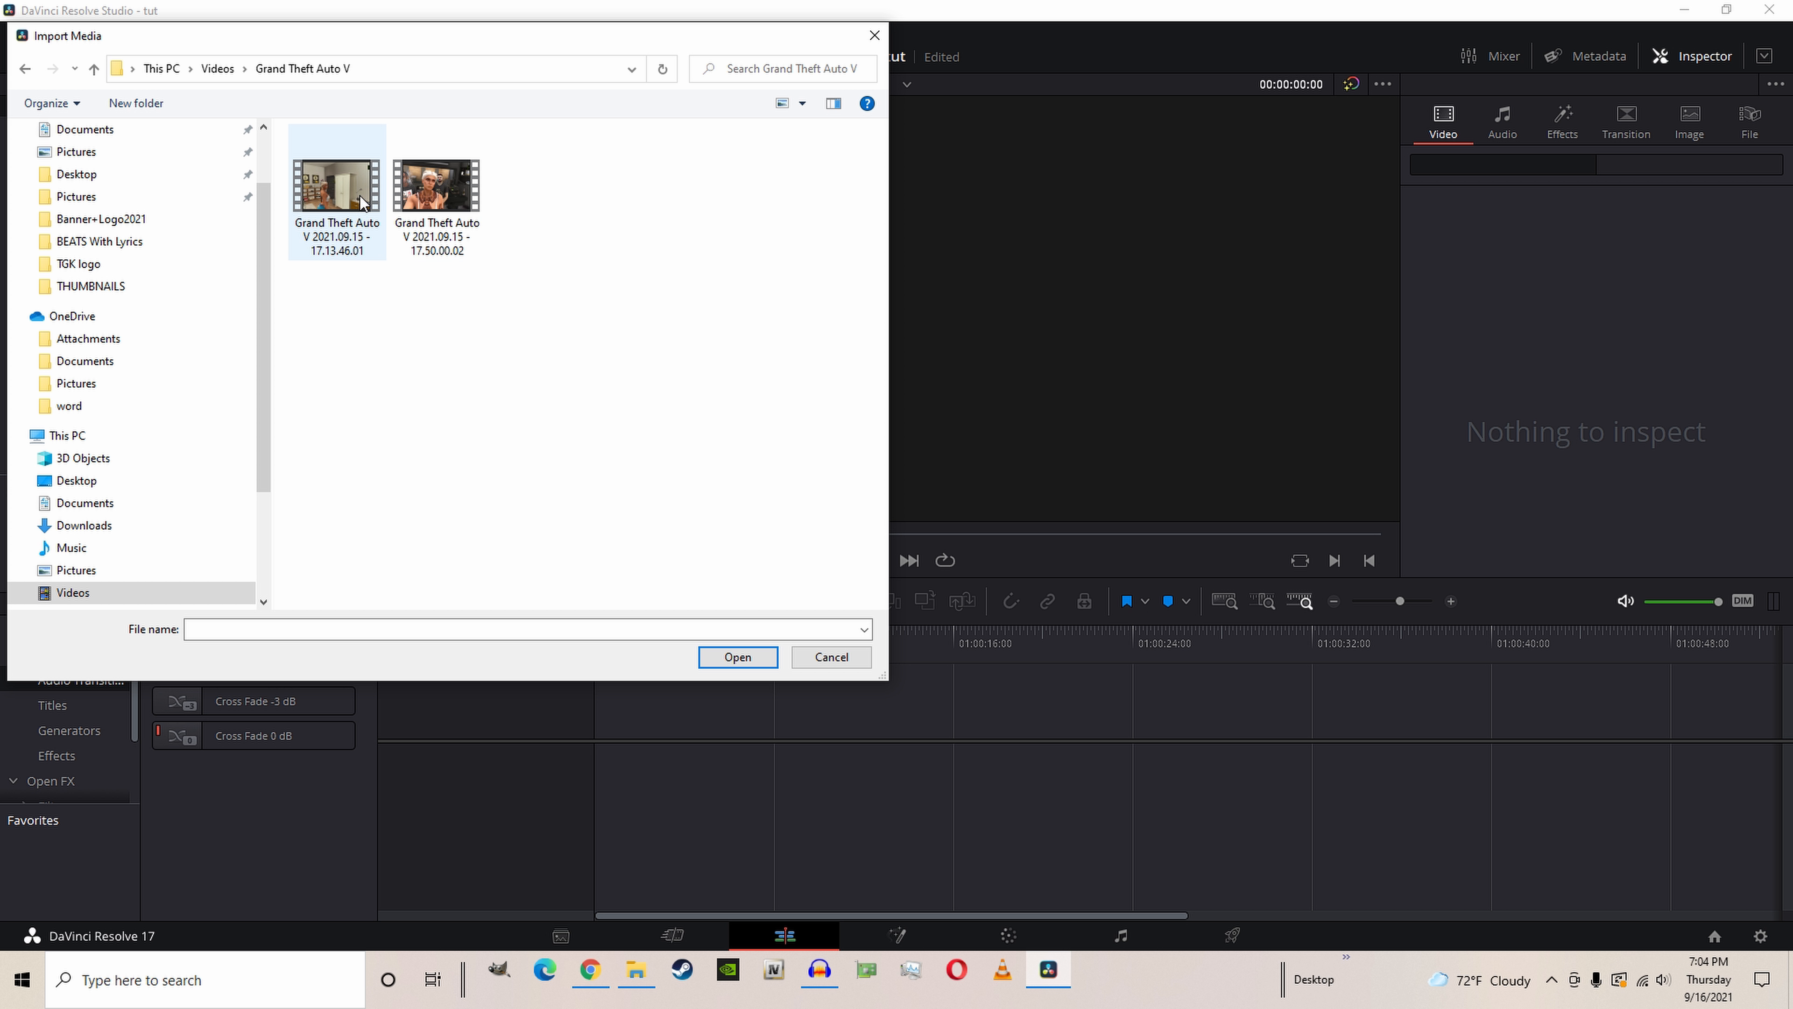
pyautogui.click(340, 204)
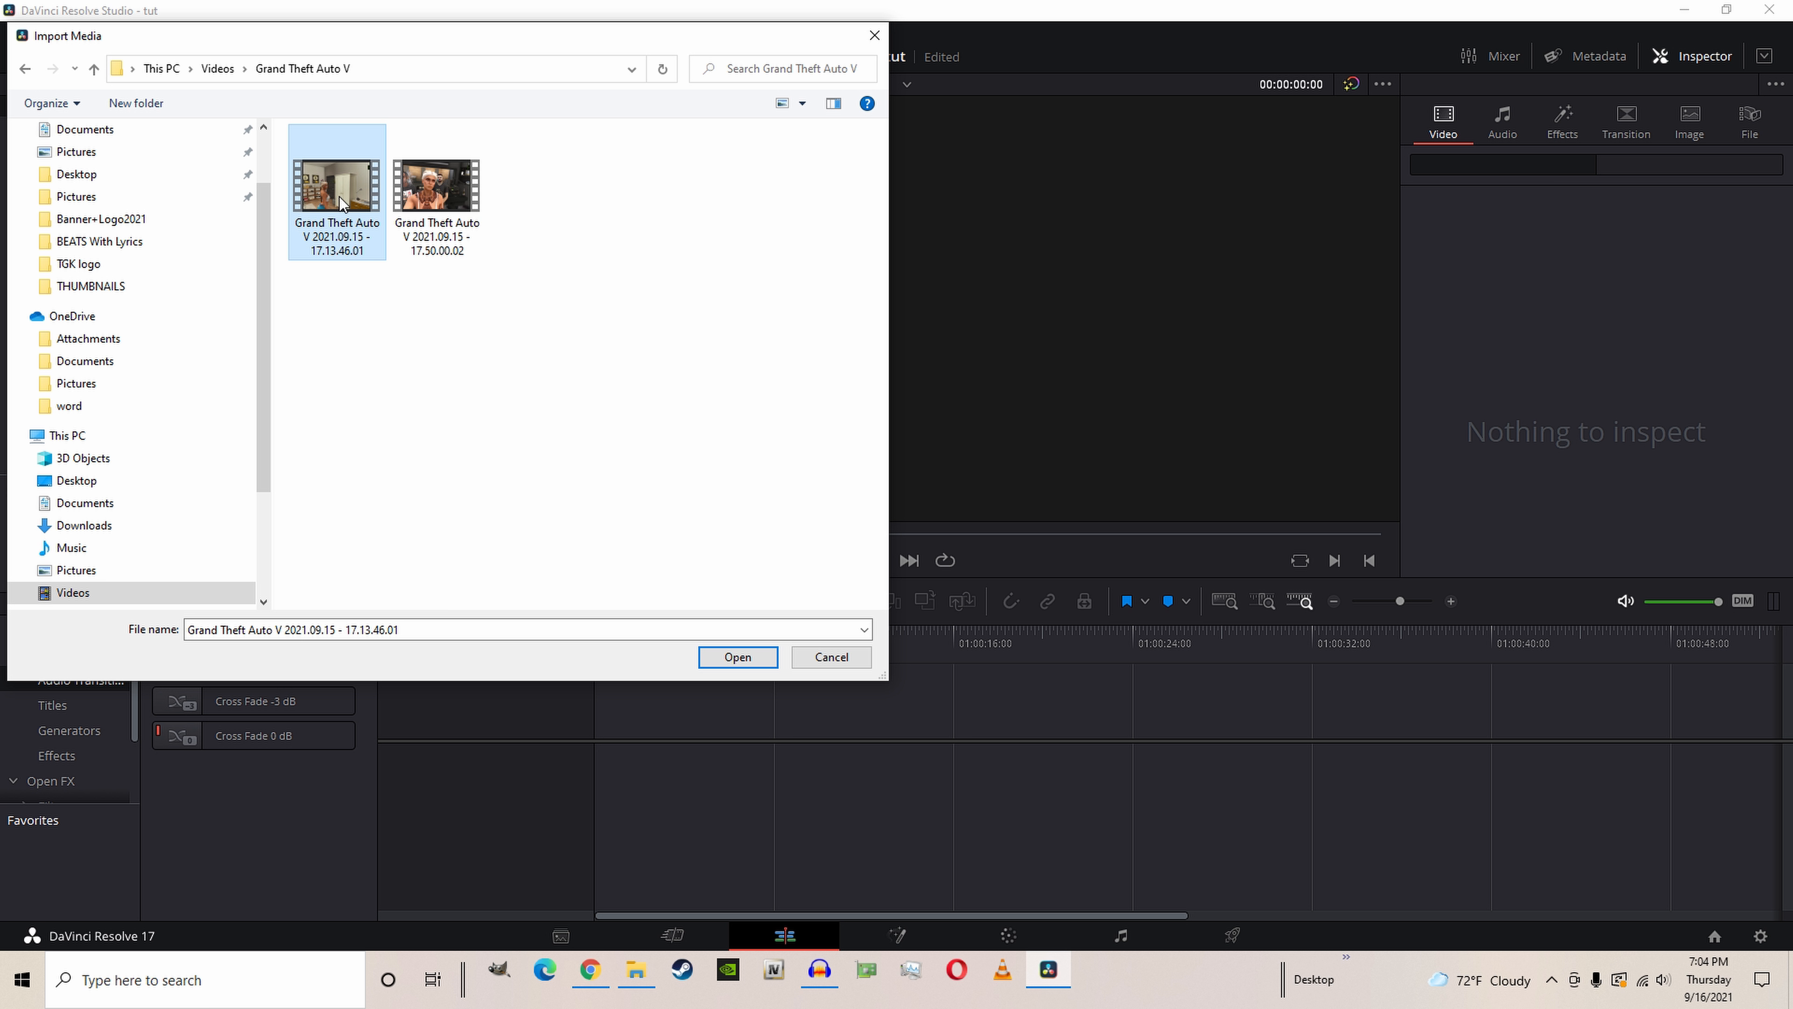
pyautogui.click(749, 660)
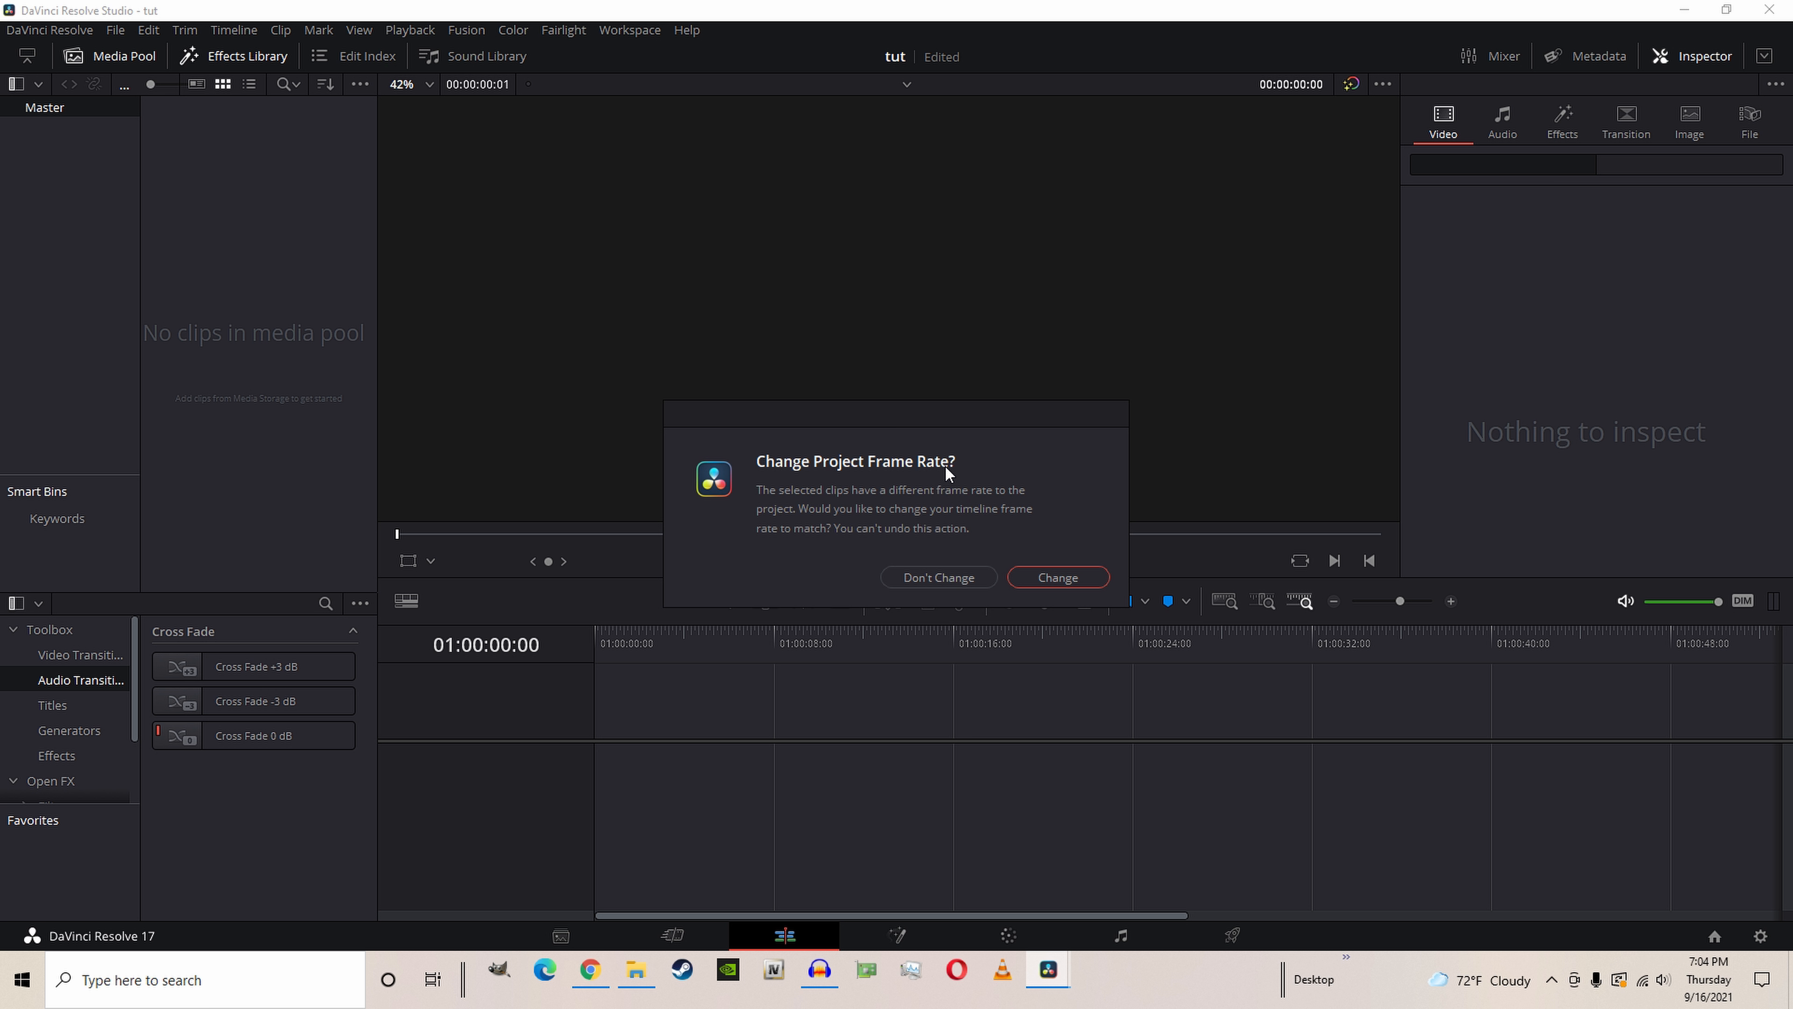
pyautogui.click(1065, 576)
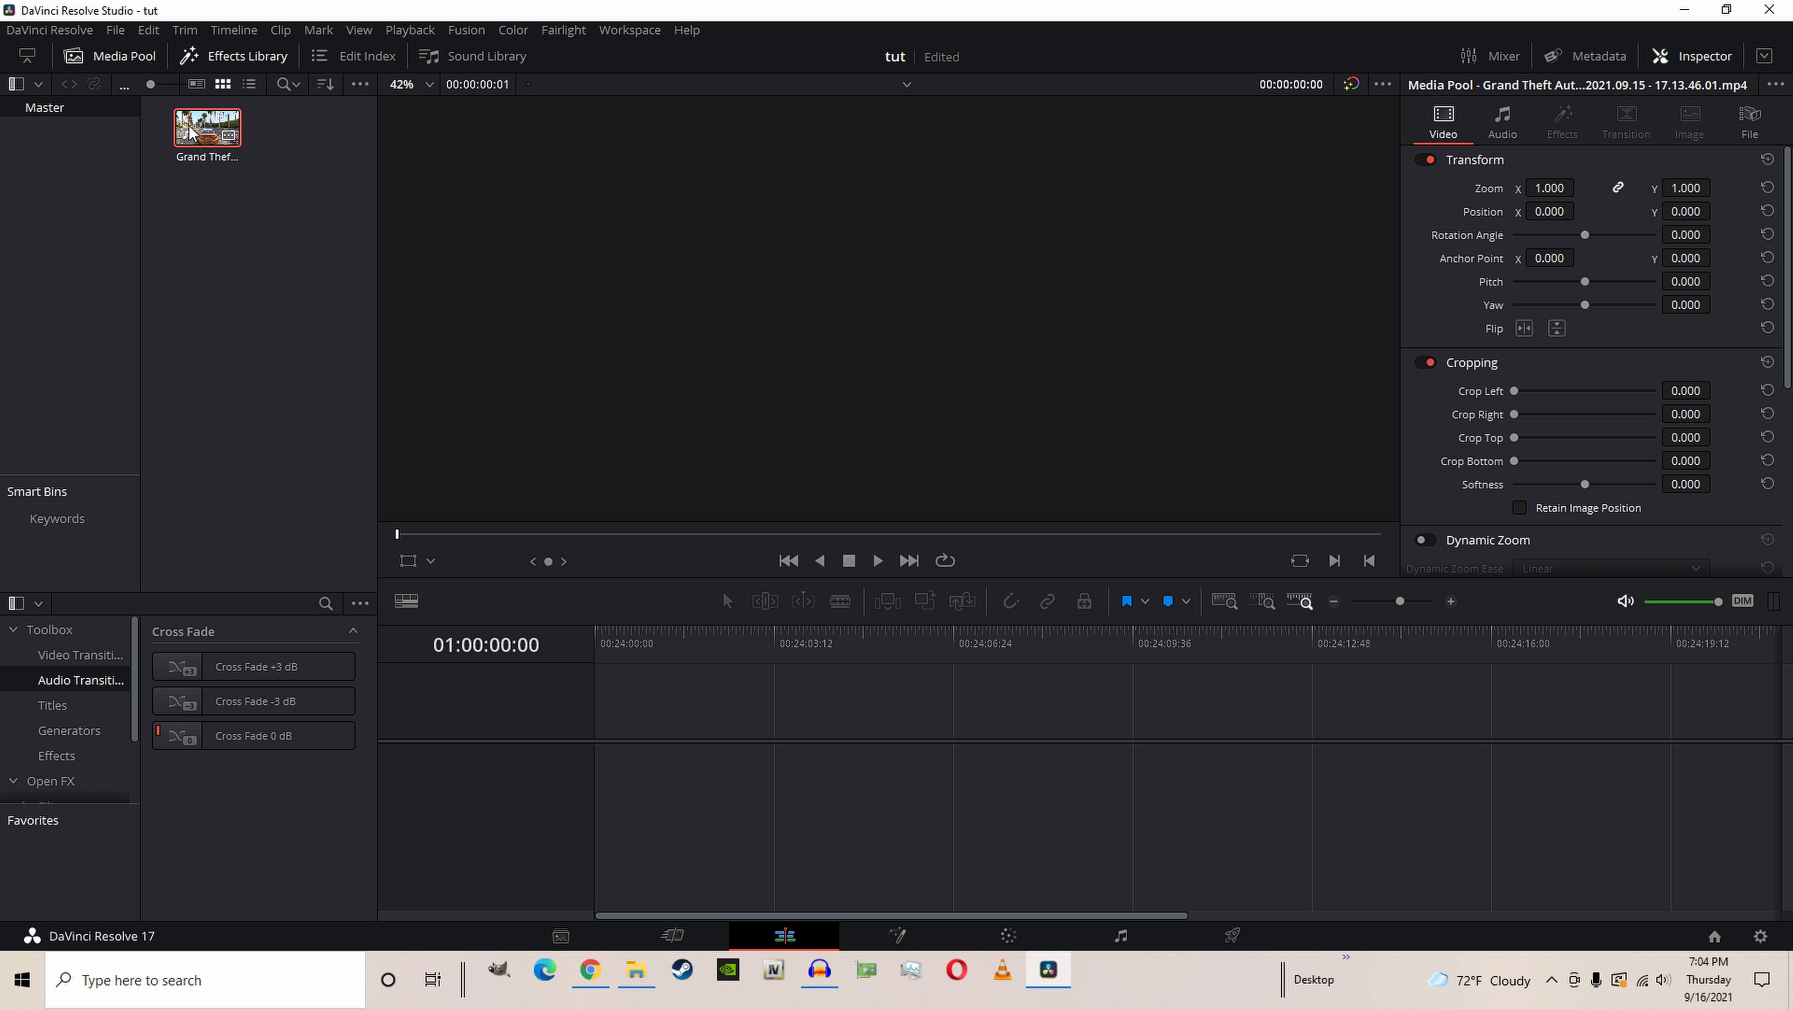
# Import the clip Project 47 from the ROCKSTAR EDITOR CLIPS folder in Videos into the media pool
pyautogui.click(115, 30)
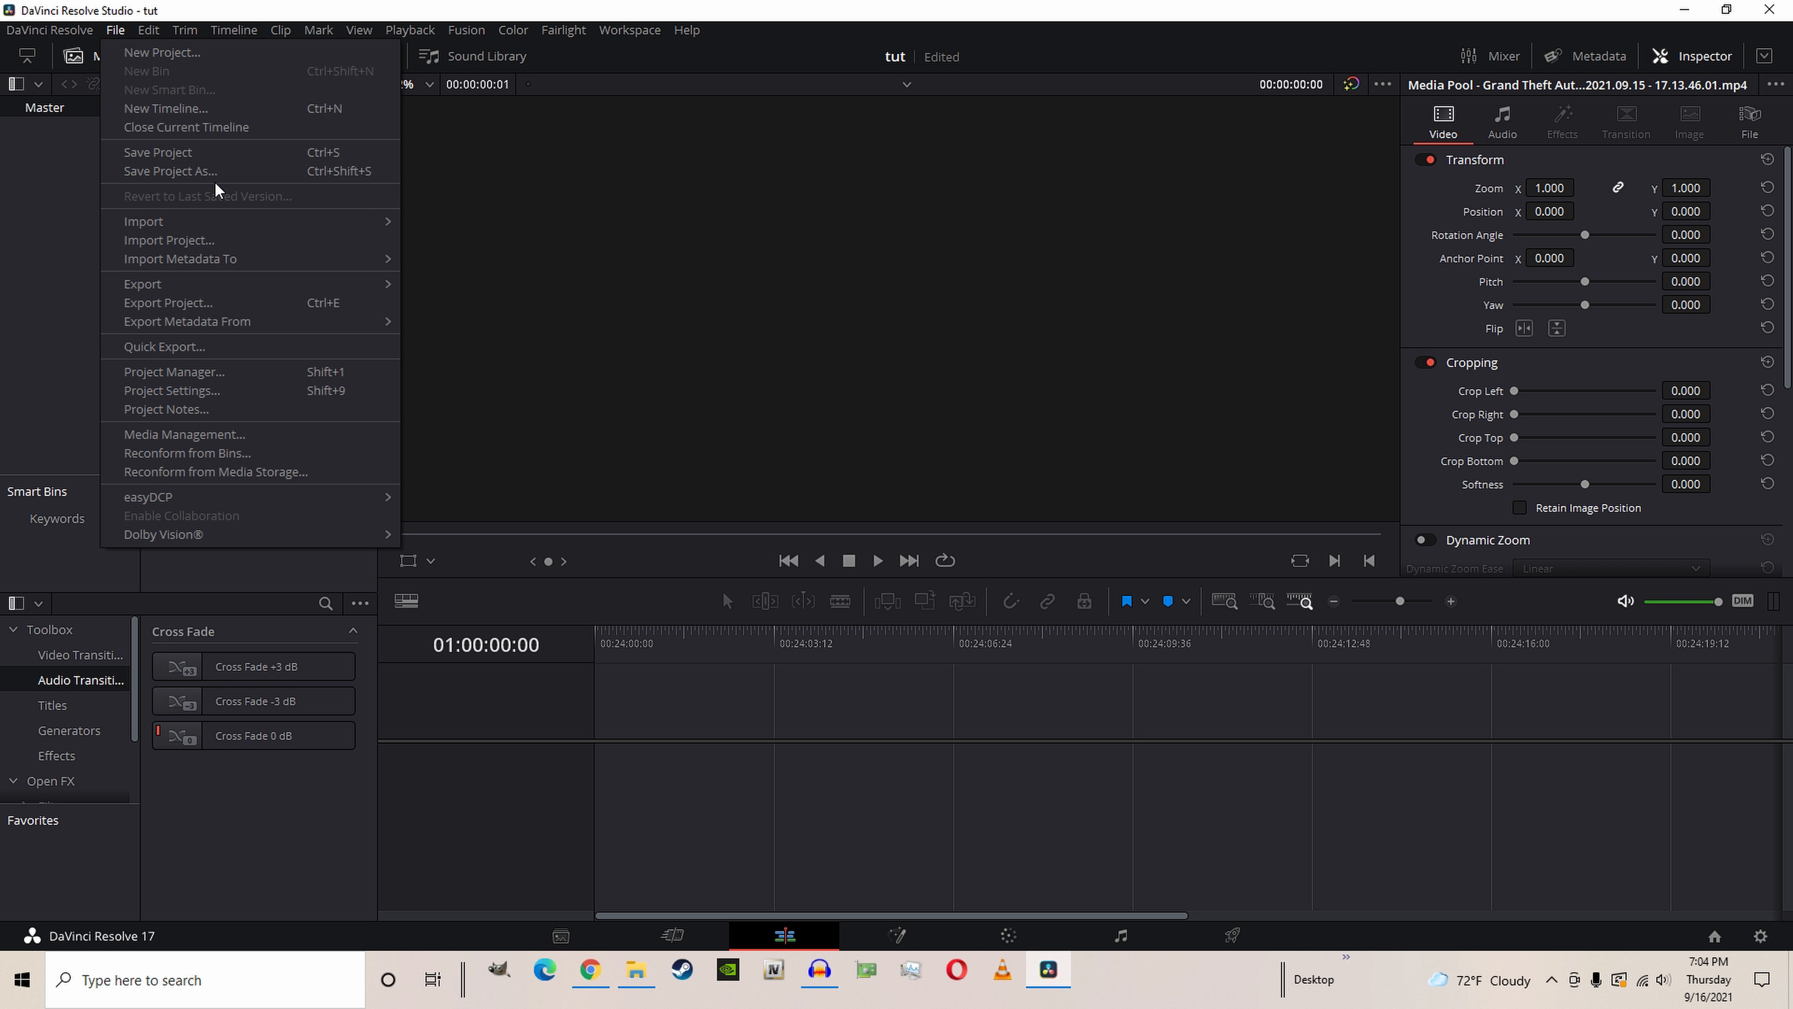
pyautogui.moveTo(222, 222)
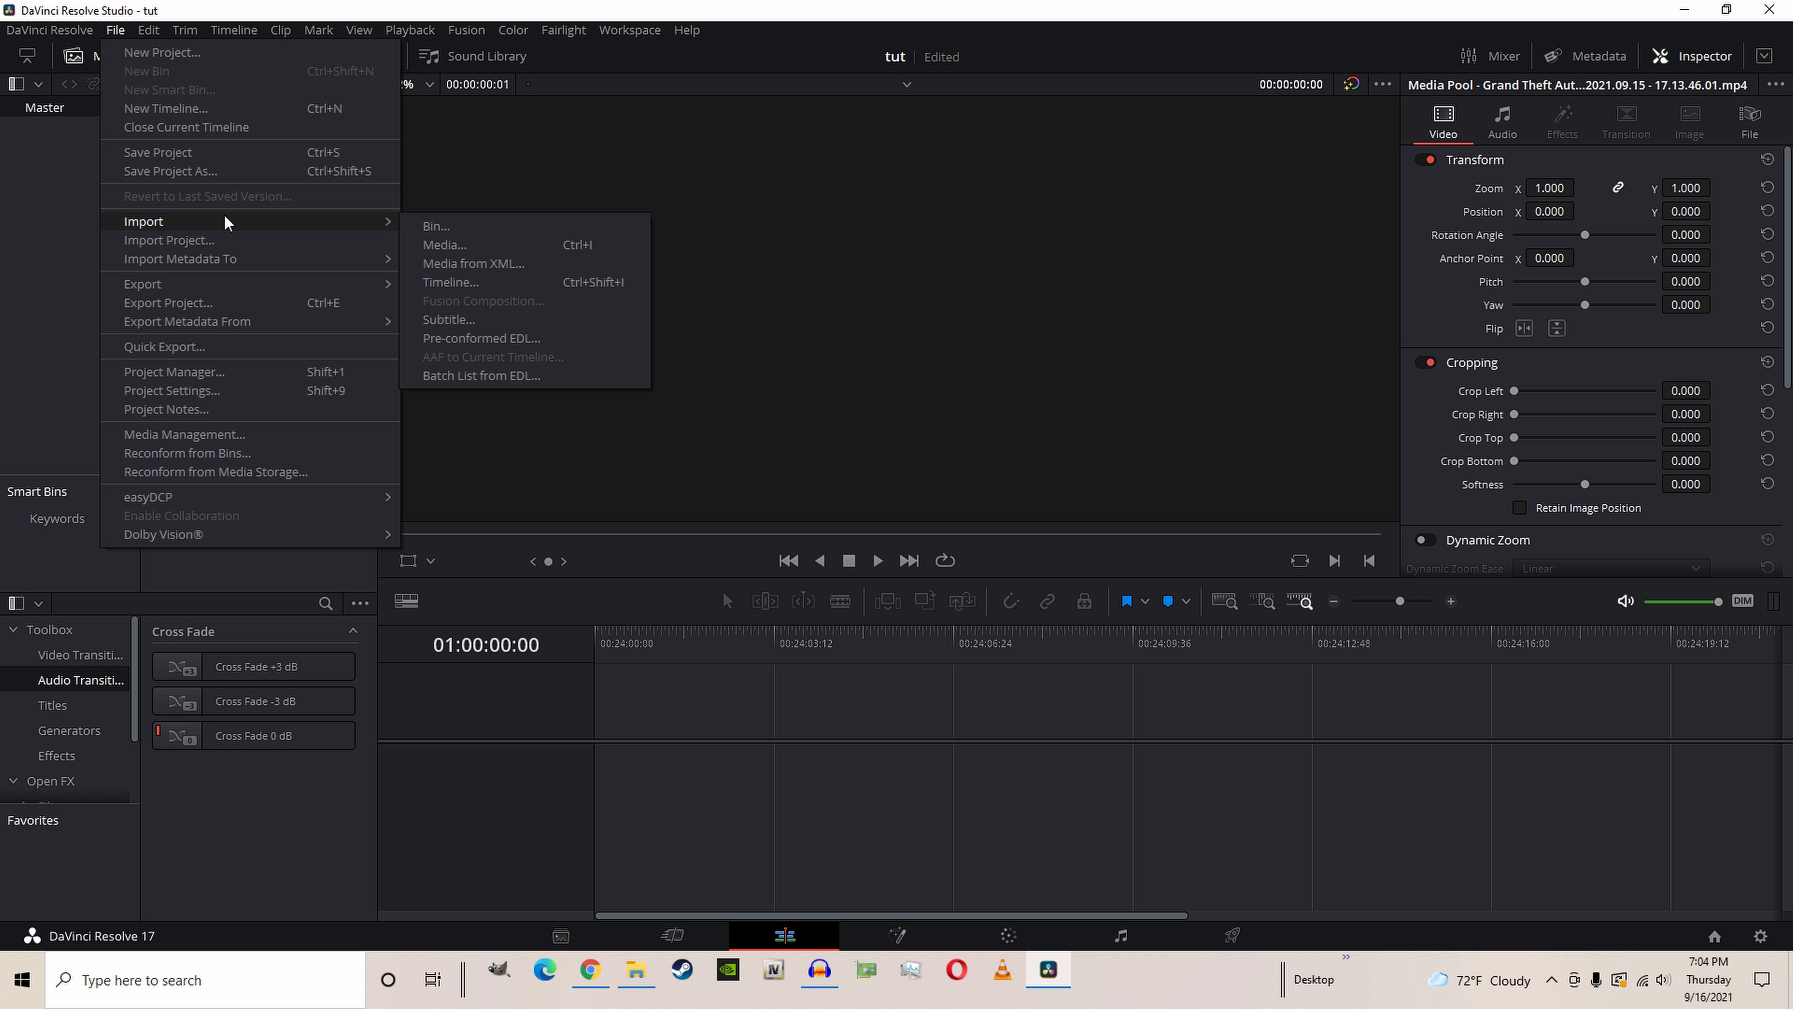
pyautogui.click(437, 244)
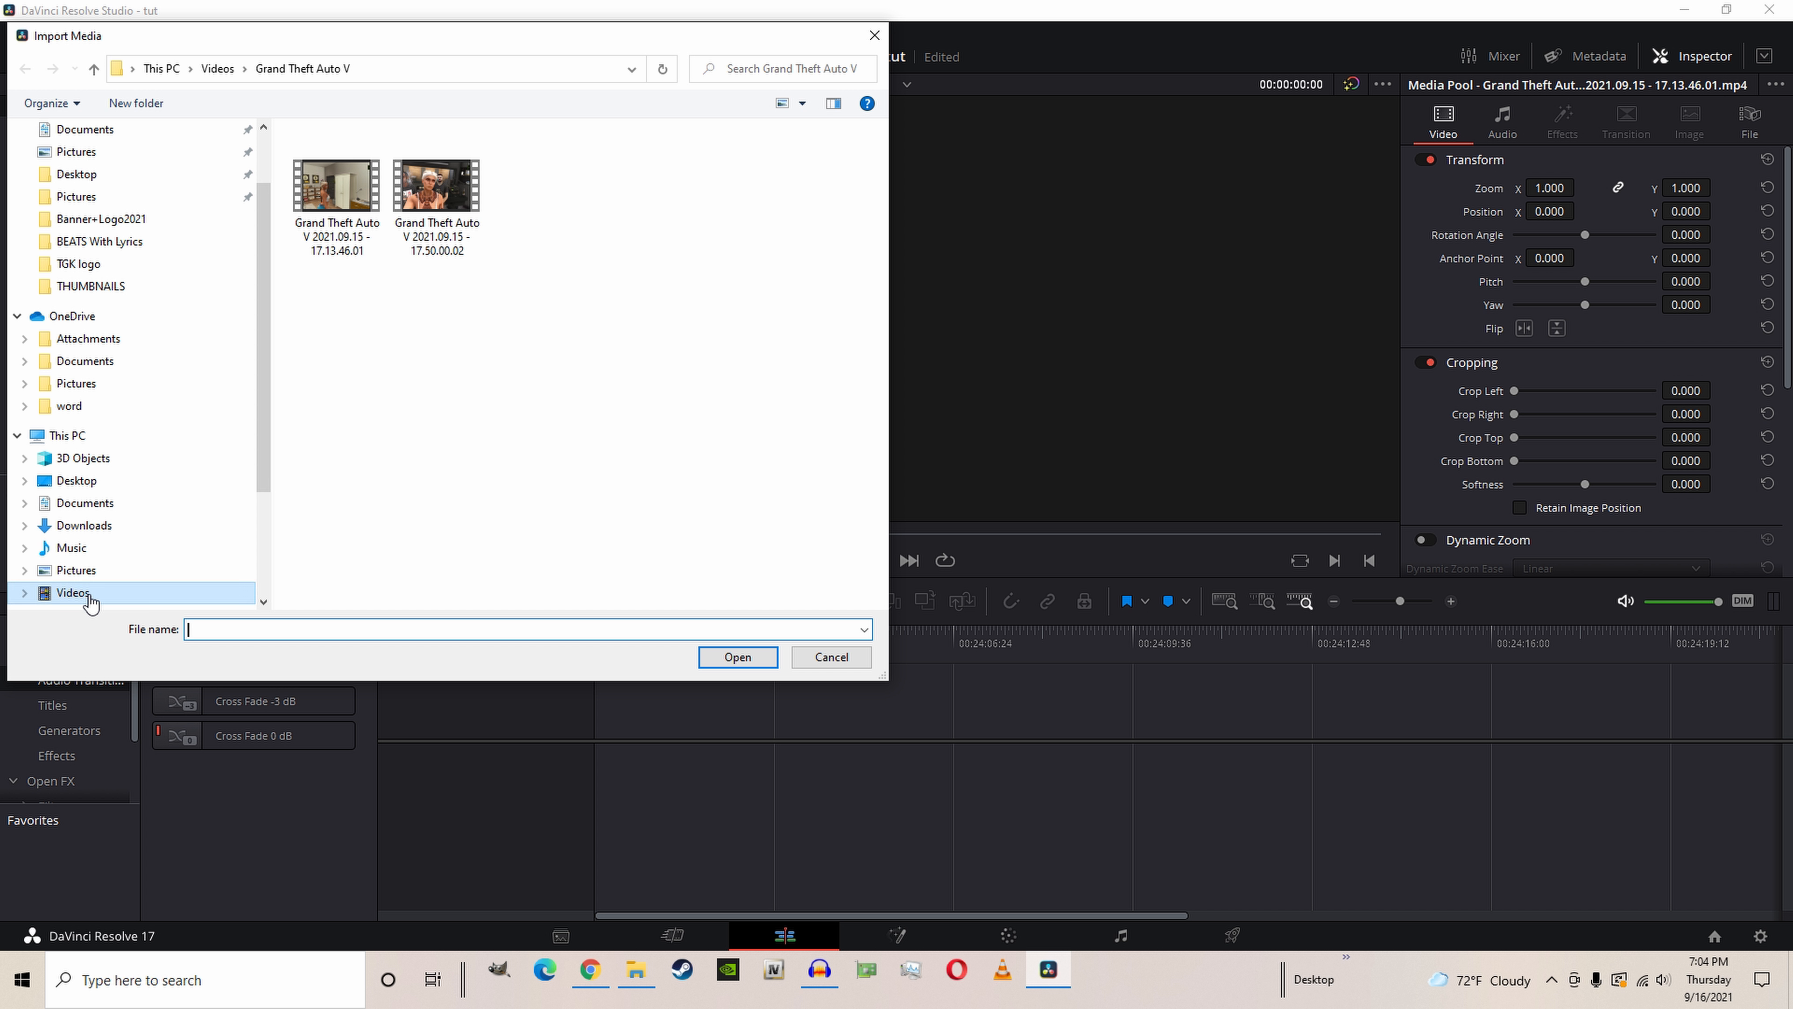
pyautogui.click(73, 592)
pyautogui.doubleClick(381, 432)
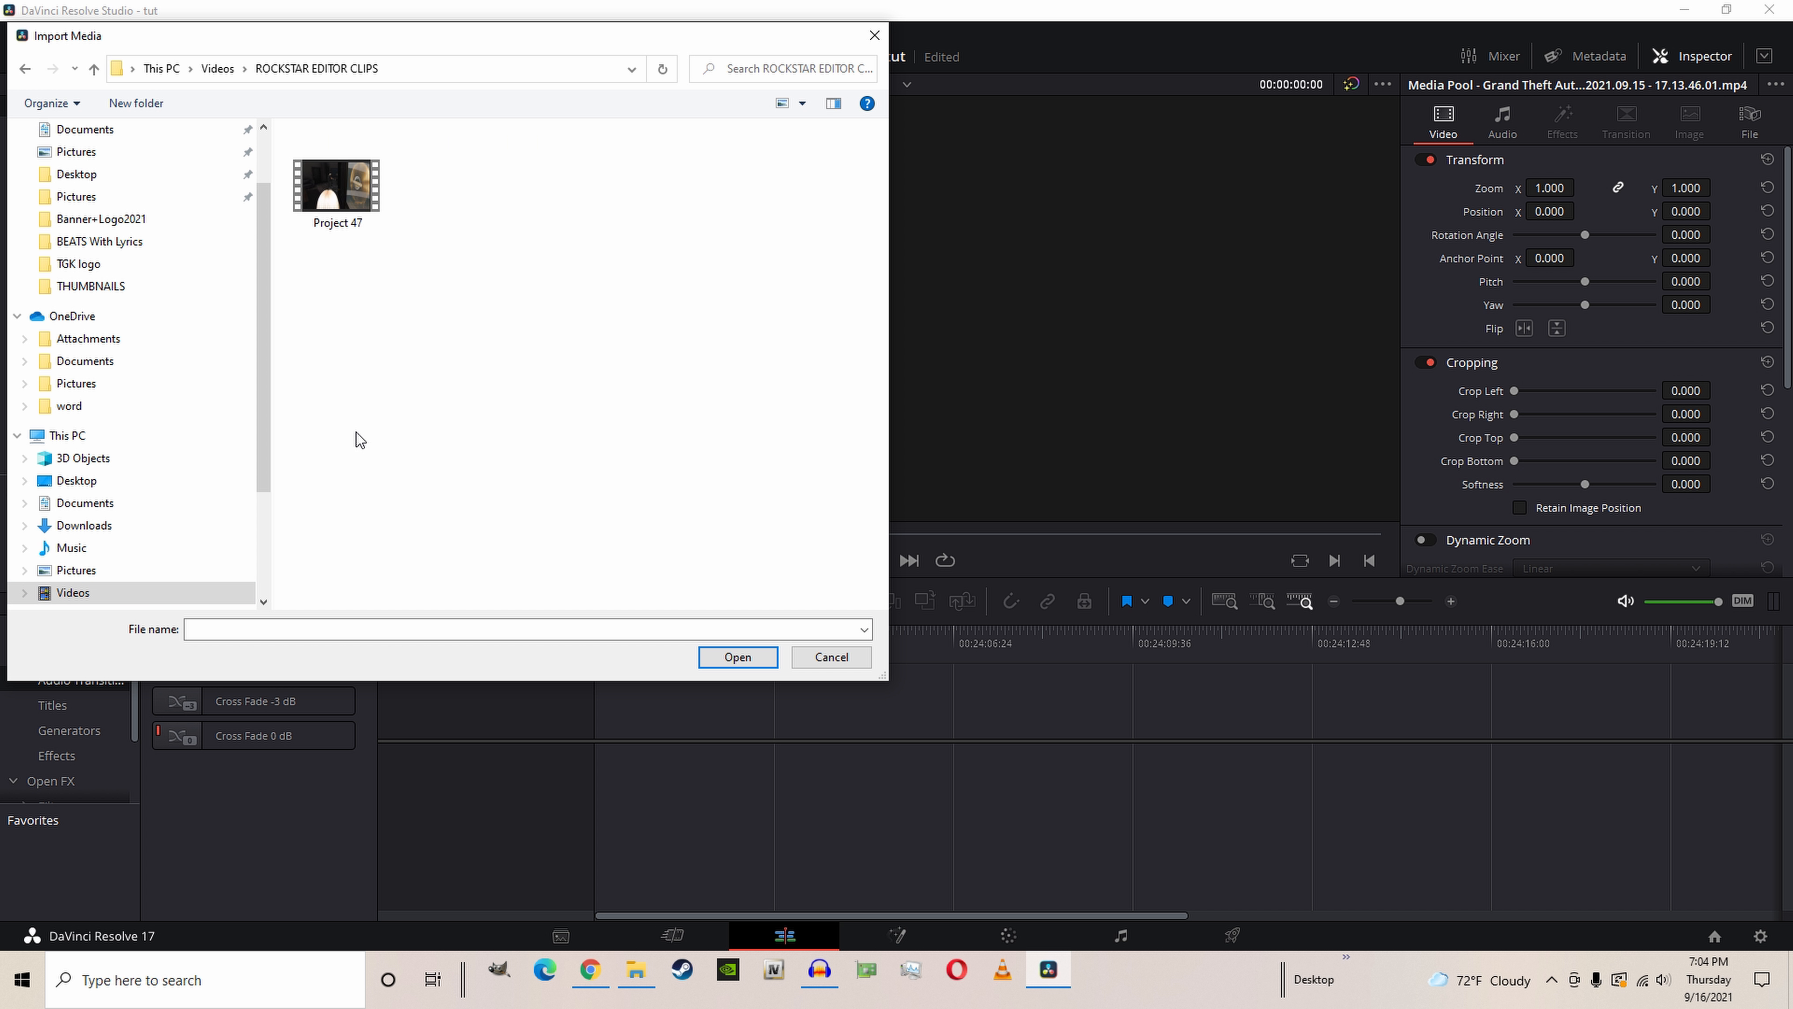
pyautogui.click(337, 198)
pyautogui.click(730, 659)
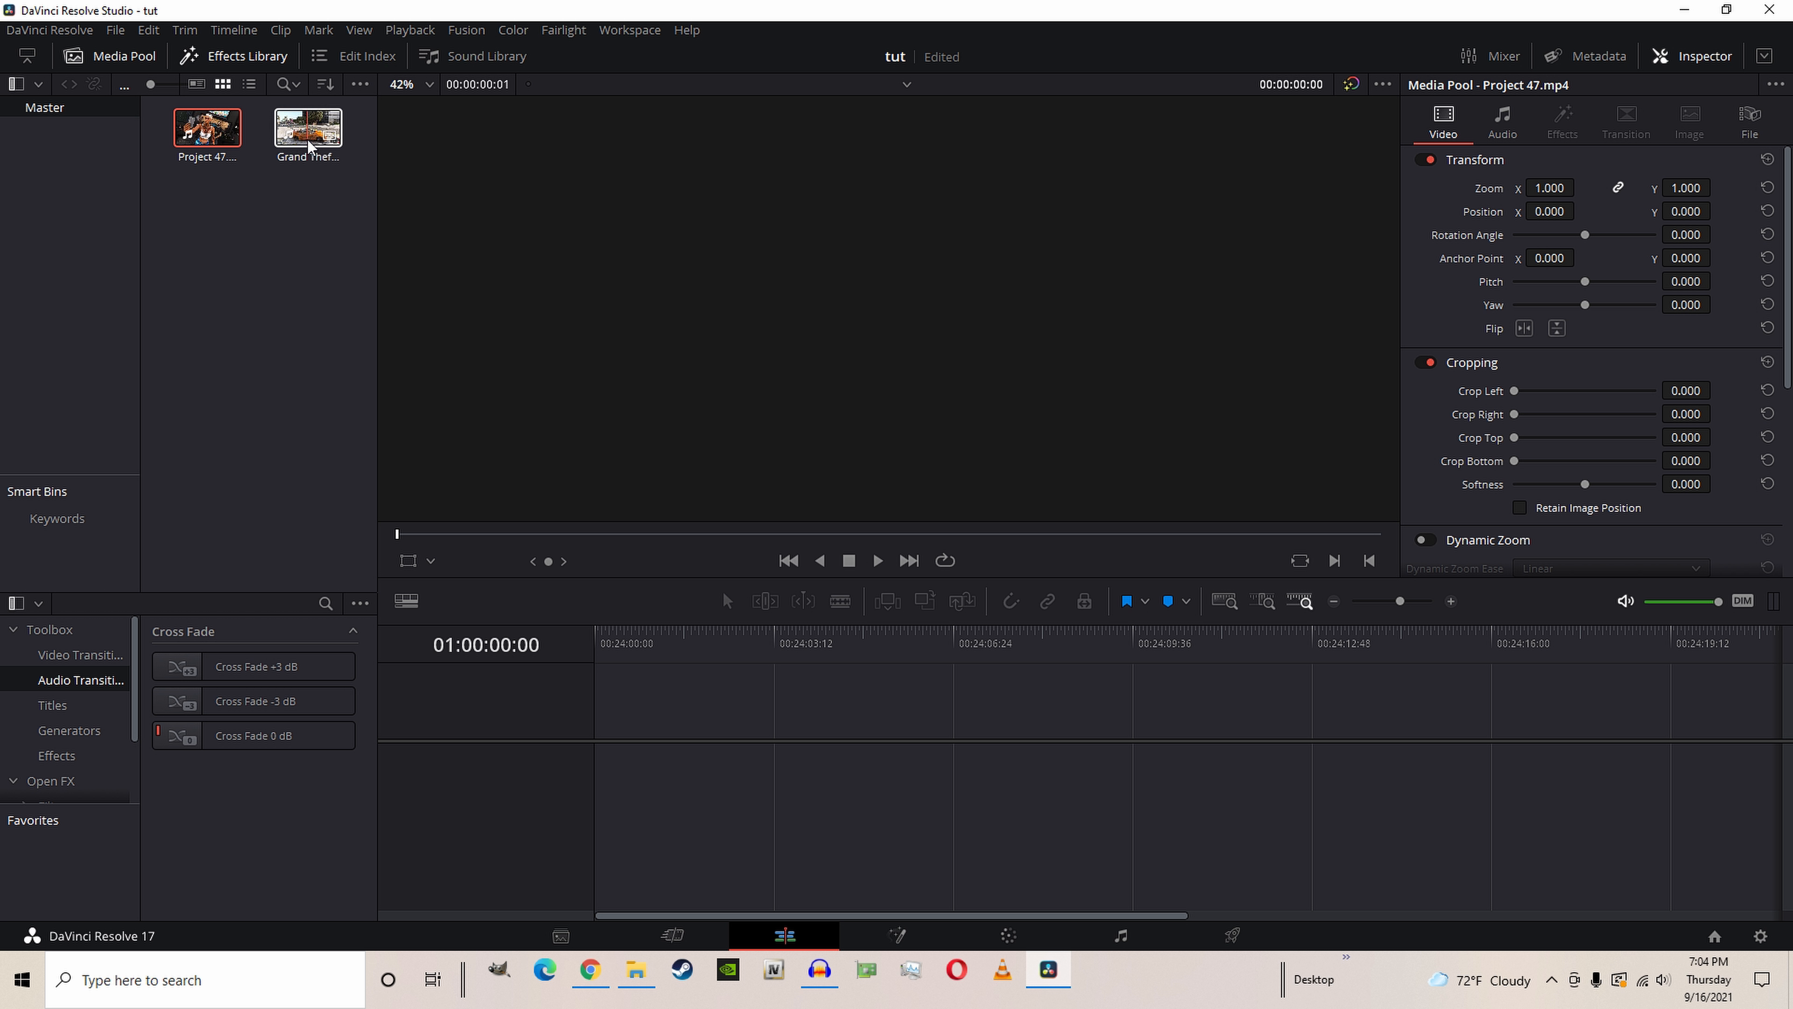
# Place the Grand Theft Auto V clip at the start of the timeline and scrub through it to about 01:17:16
pyautogui.moveTo(308, 141); pyautogui.dragTo(637, 767)
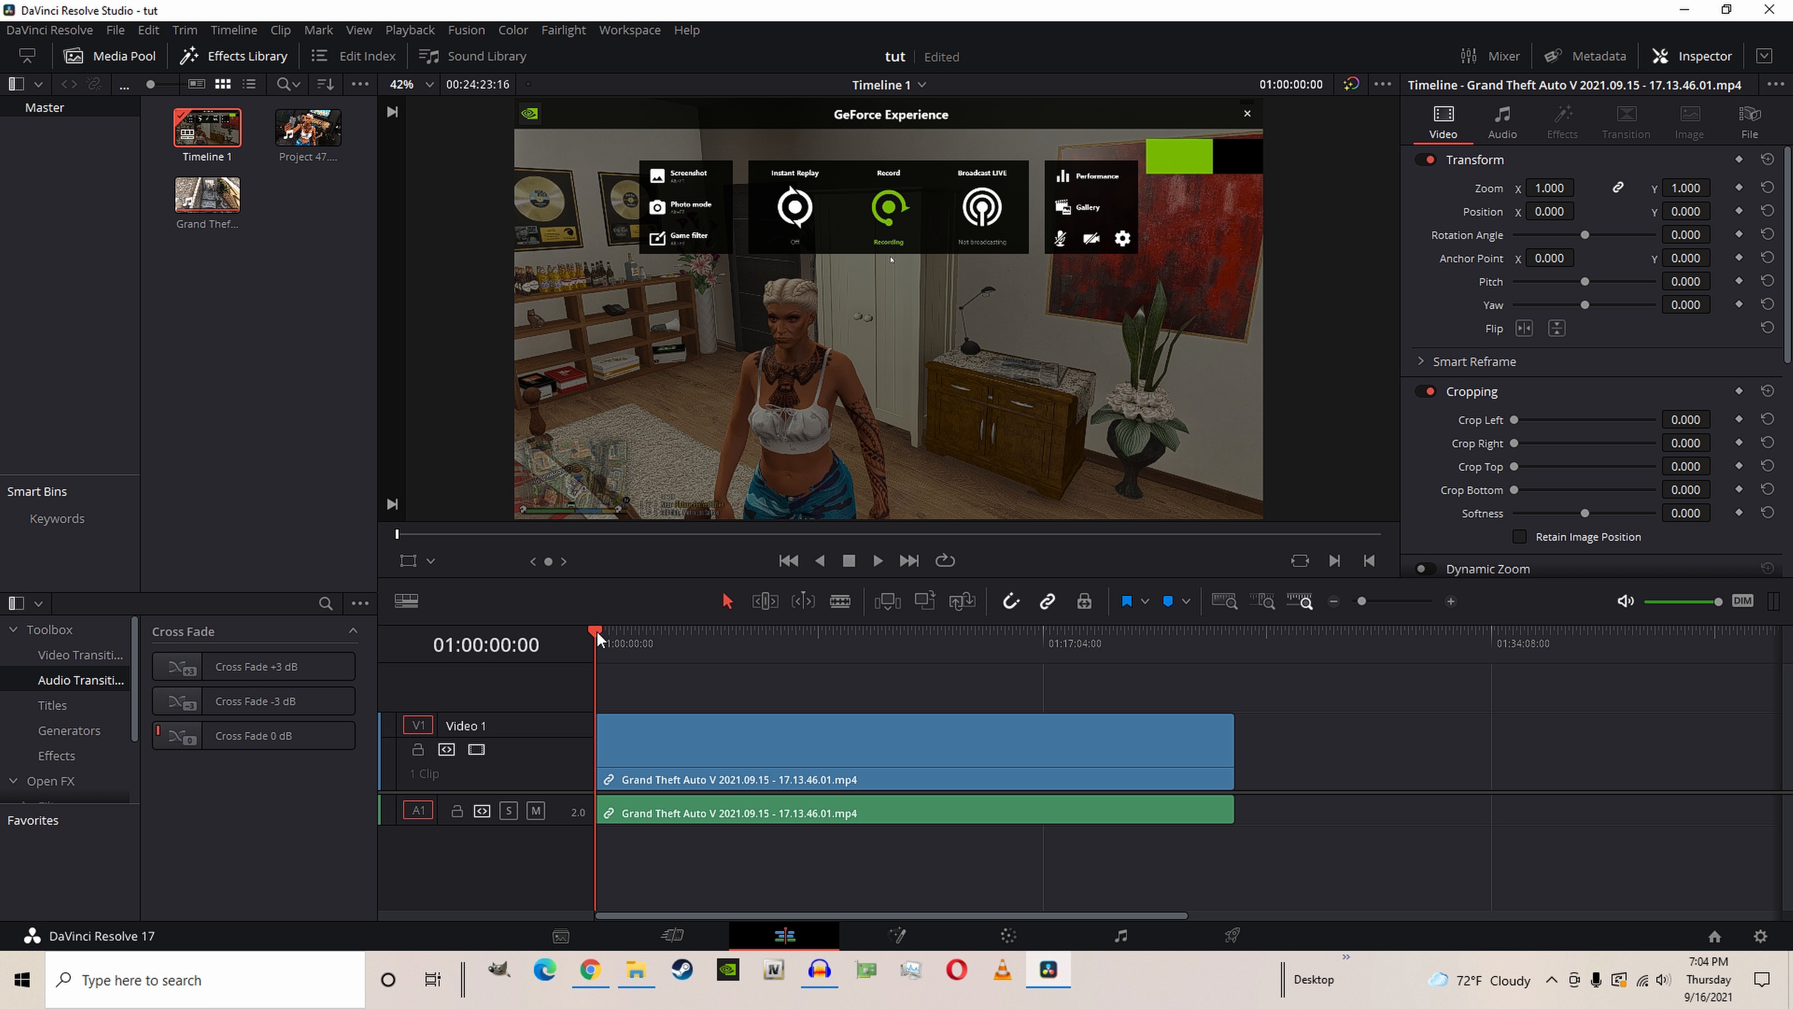
pyautogui.moveTo(599, 638); pyautogui.dragTo(1050, 649)
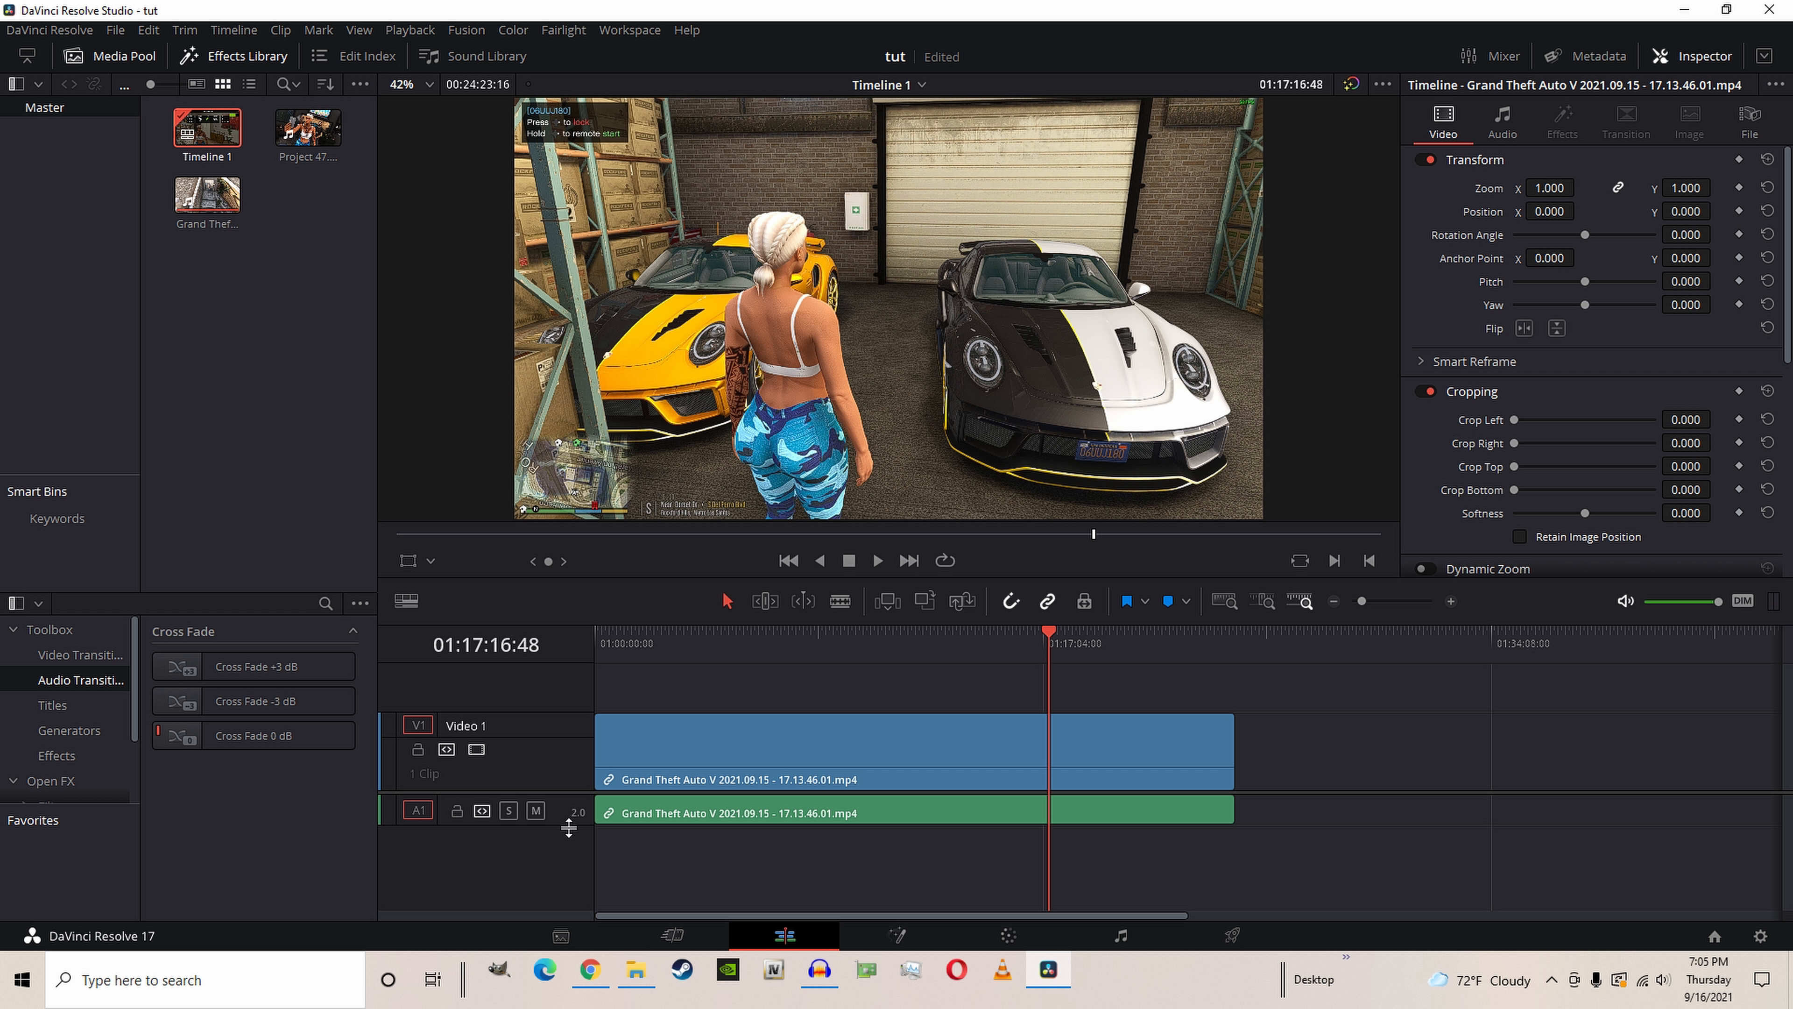
# Make the audio track taller to show its waveform and lower the clip's audio volume
pyautogui.moveTo(572, 832); pyautogui.dragTo(580, 875)
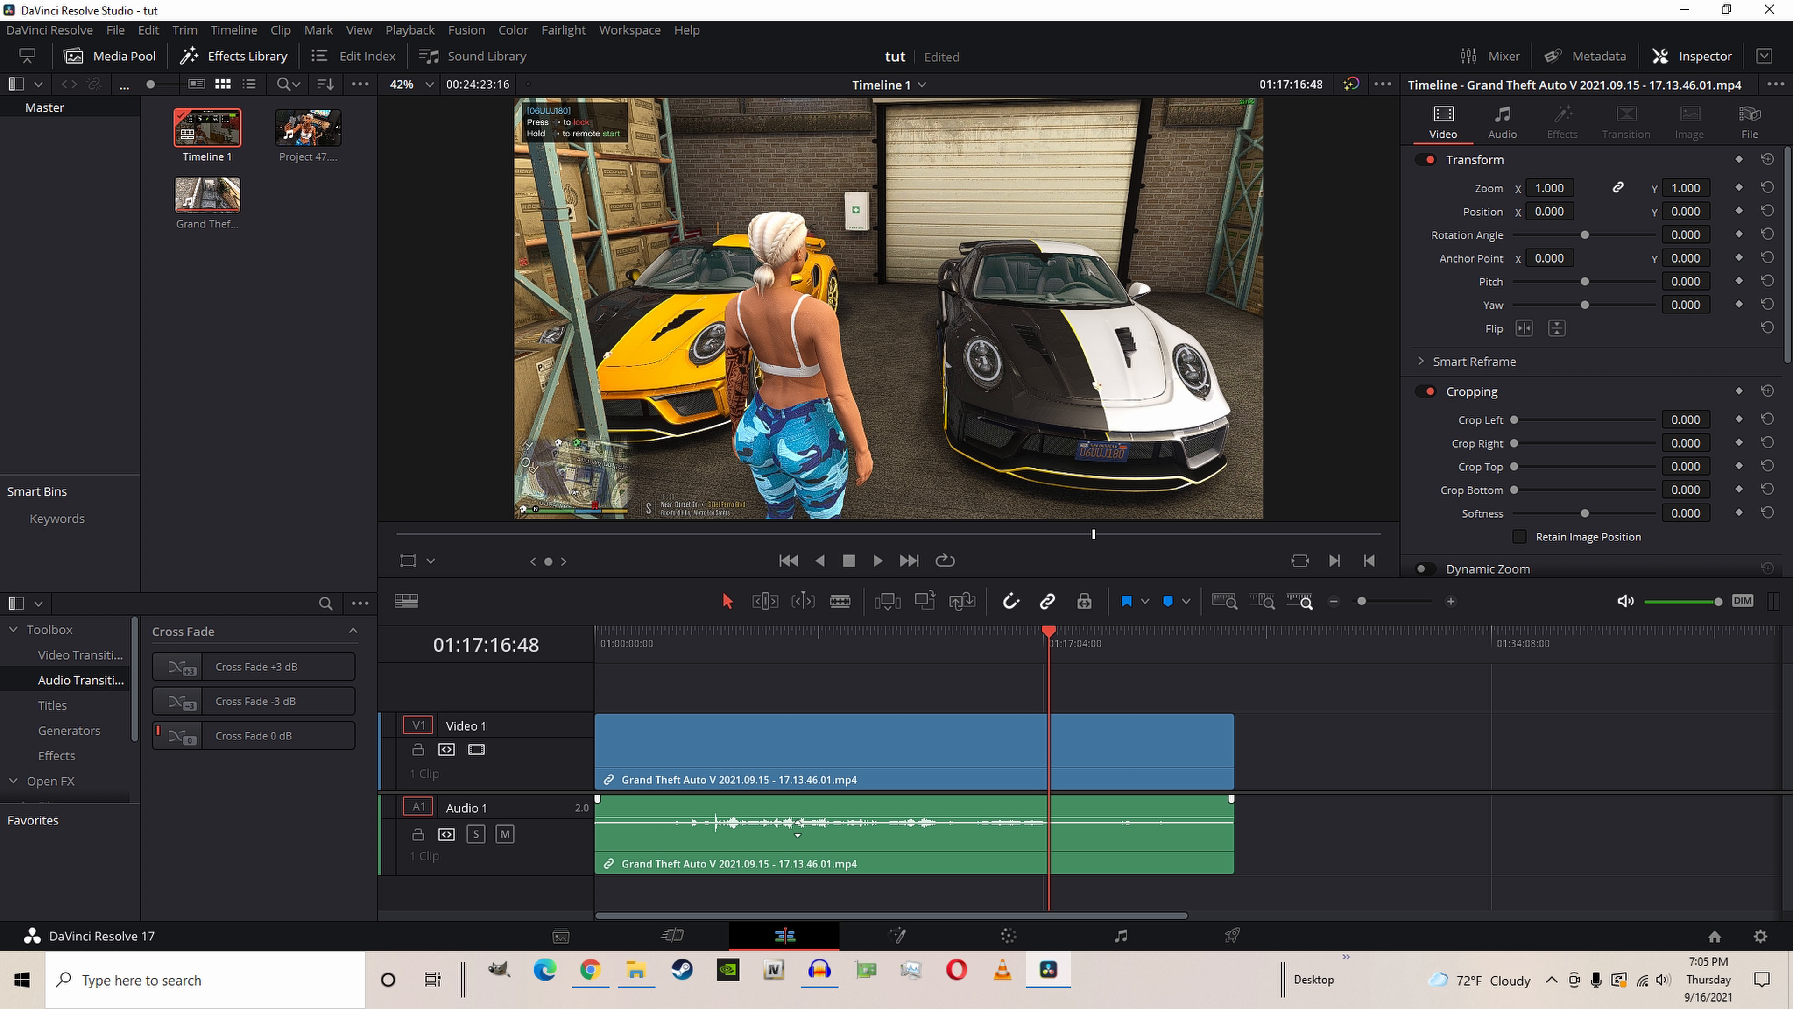
pyautogui.moveTo(799, 828); pyautogui.dragTo(799, 838)
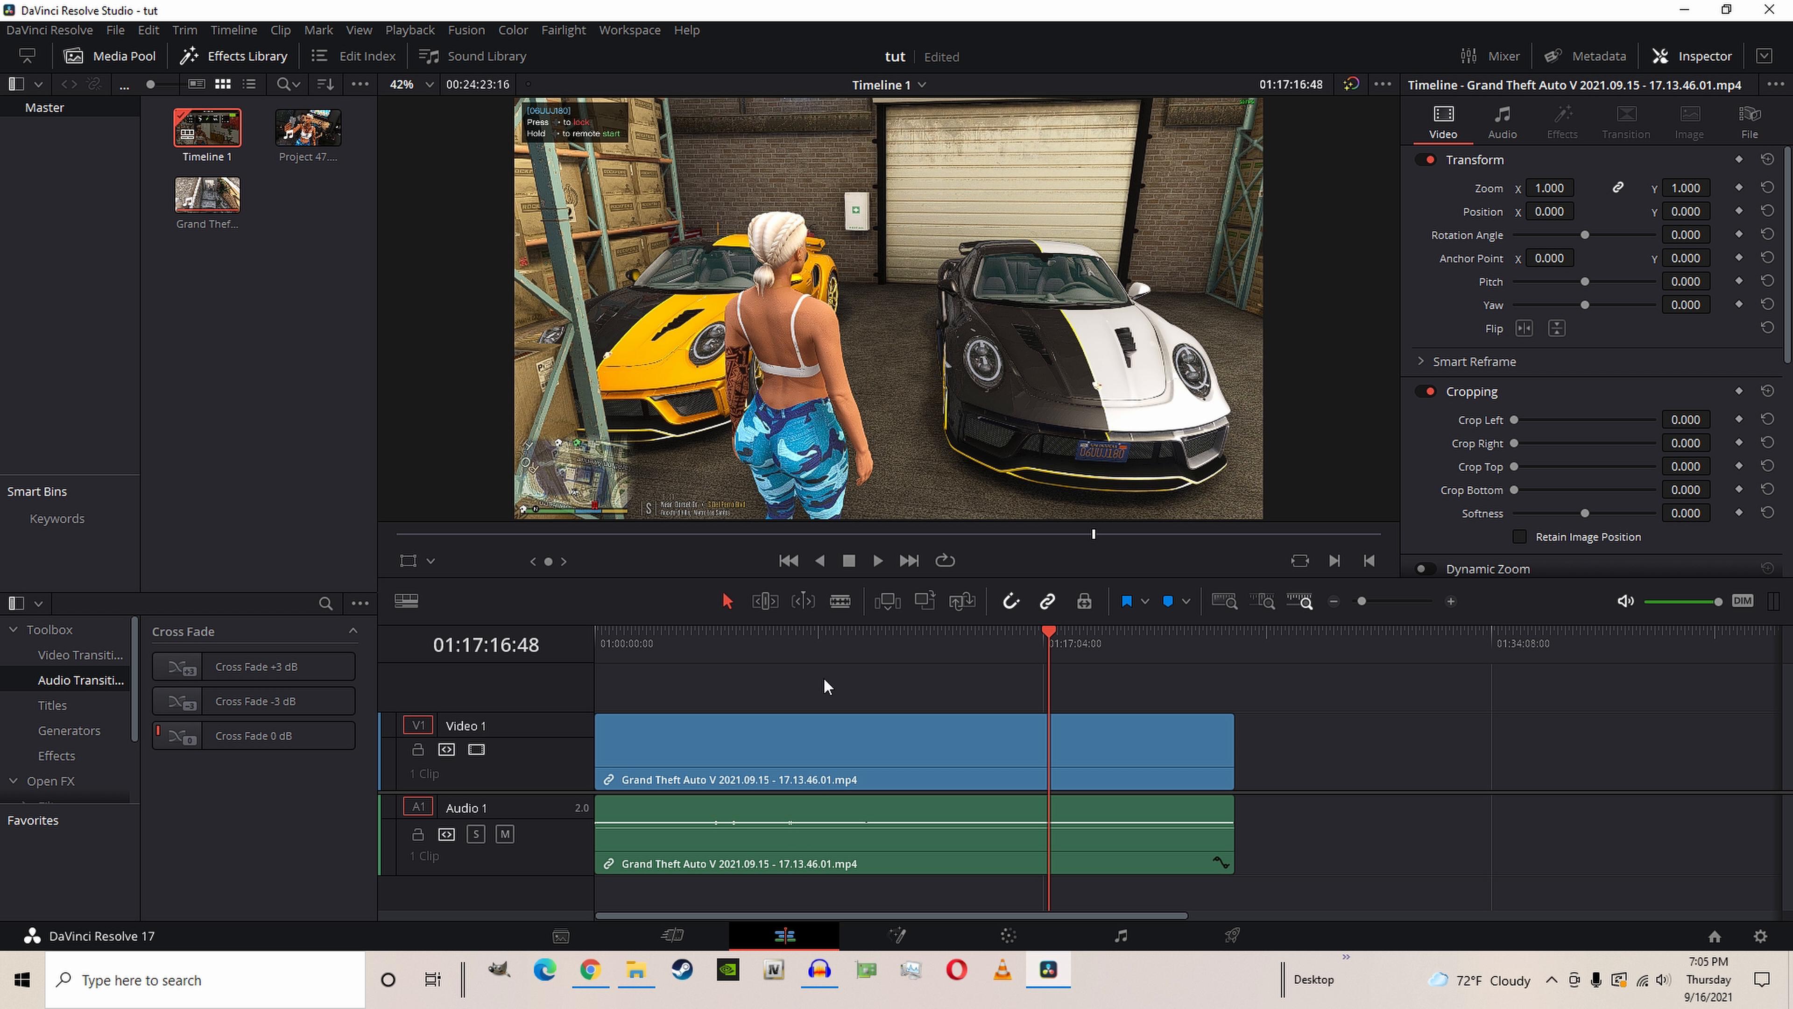
# Split the timeline clip at 01:00:06:25 and cut out the opening segment without closing the gap
pyautogui.moveTo(805, 640); pyautogui.dragTo(1163, 670)
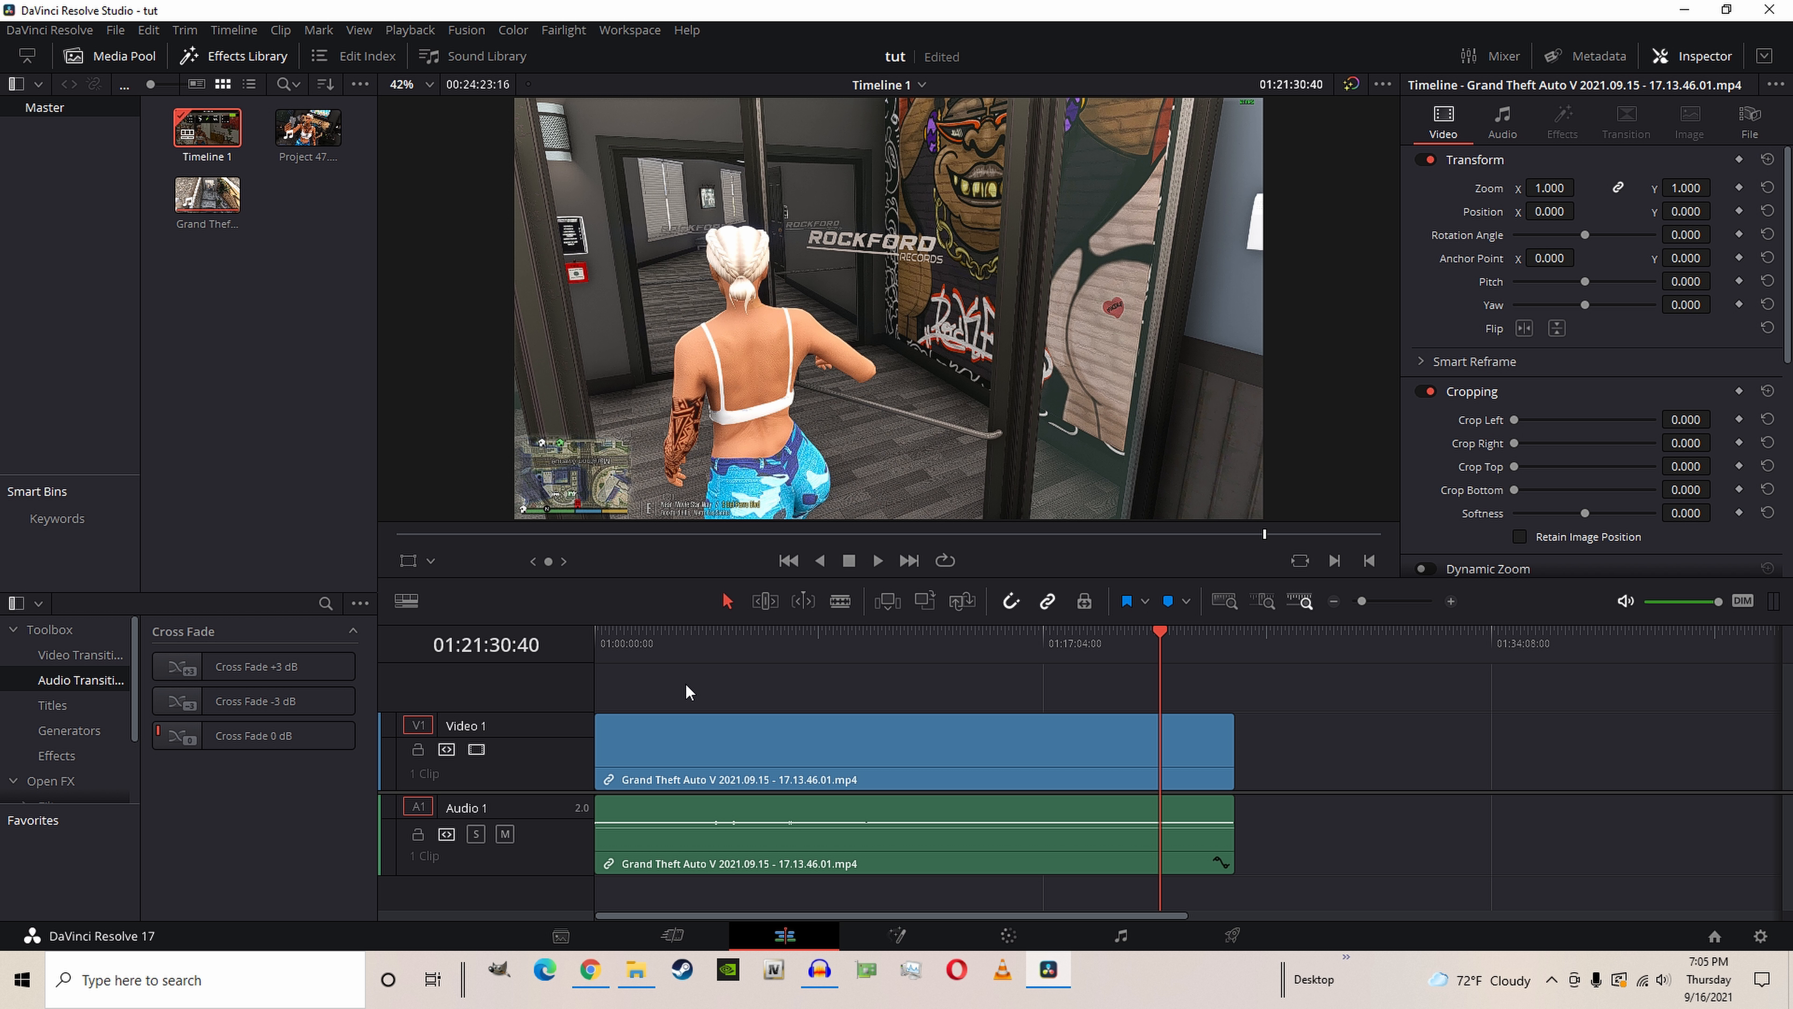
pyautogui.click(617, 646)
pyautogui.press('Home')
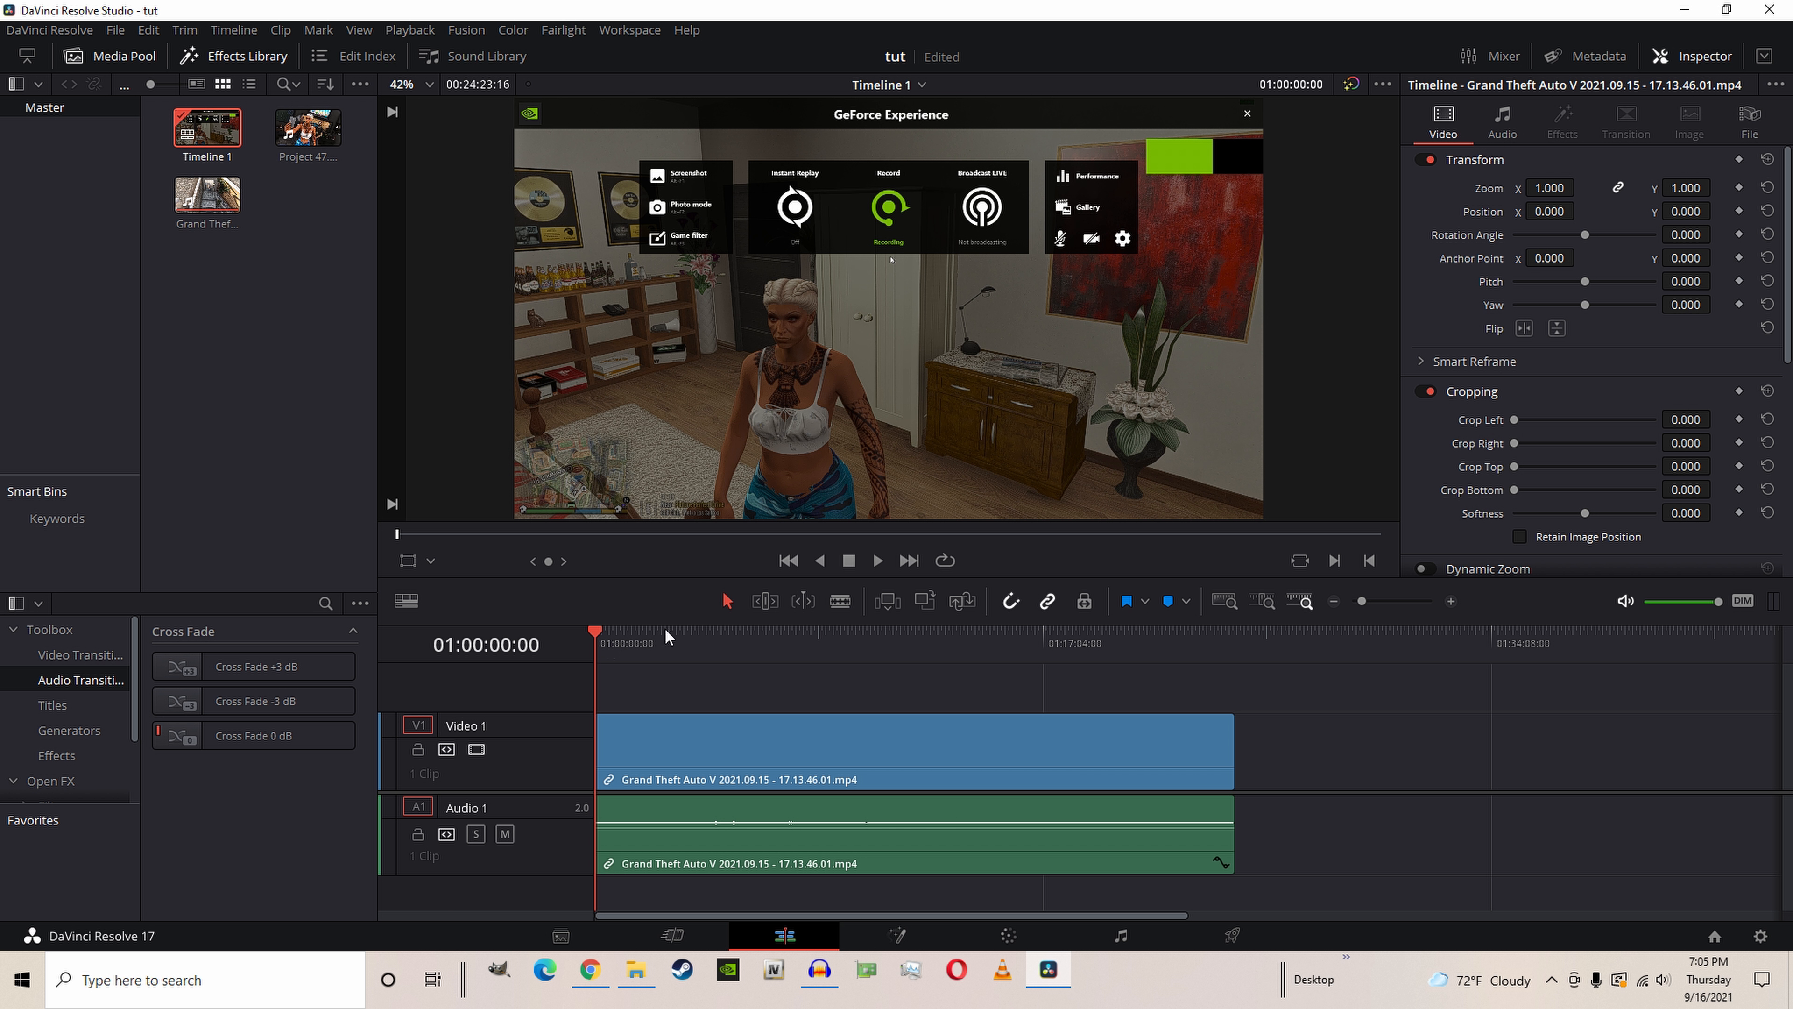
pyautogui.moveTo(1363, 601); pyautogui.dragTo(1387, 602)
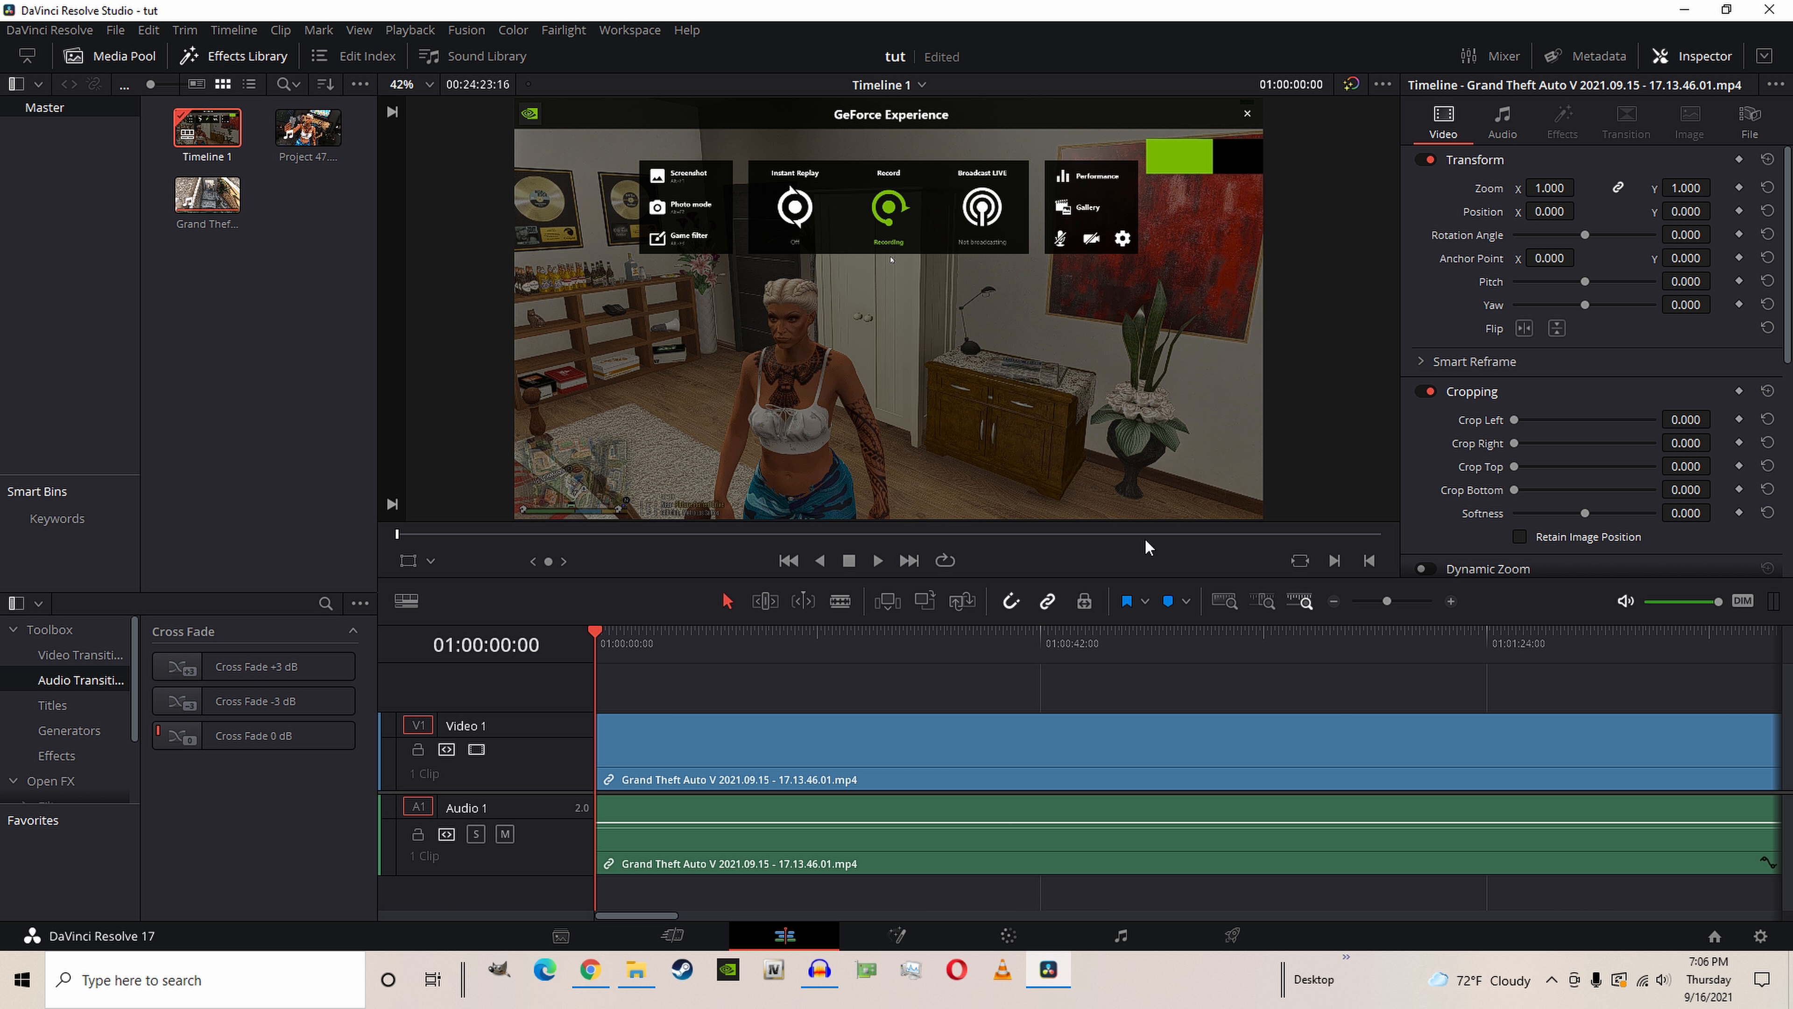
pyautogui.moveTo(596, 640); pyautogui.dragTo(665, 646)
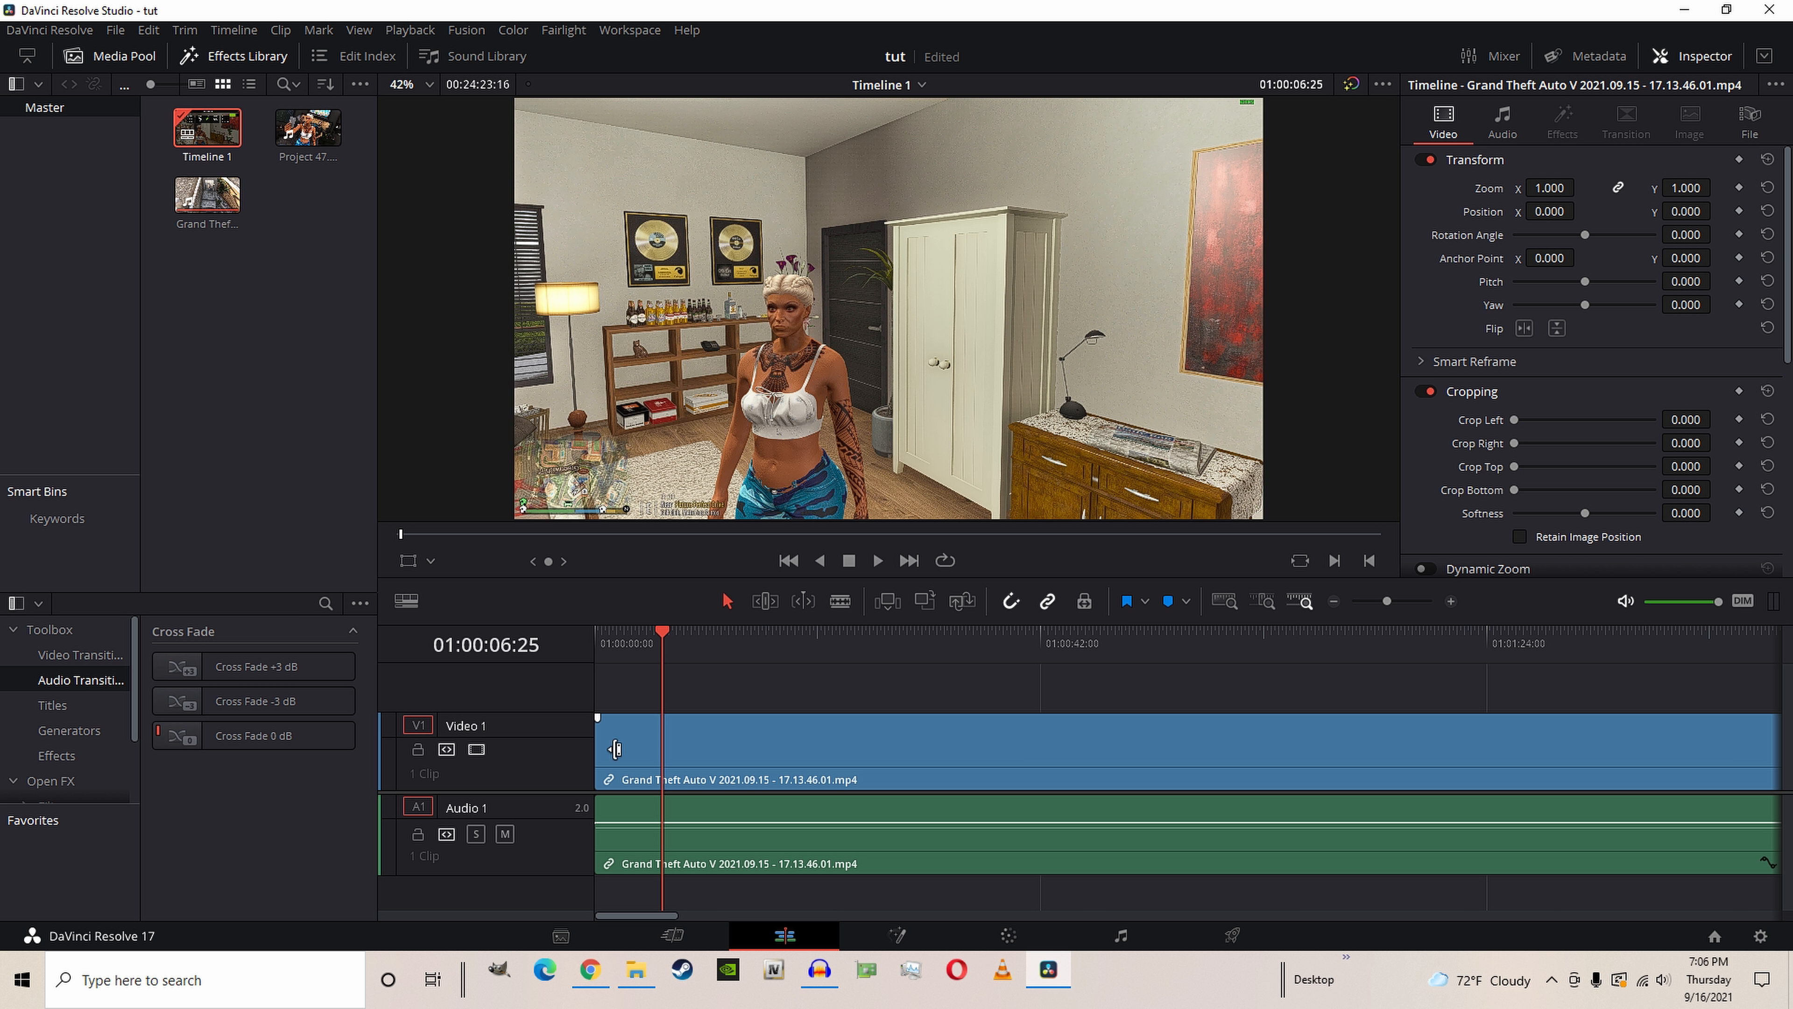
pyautogui.hotkey('ctrl', 'b')
pyautogui.rightClick(619, 744)
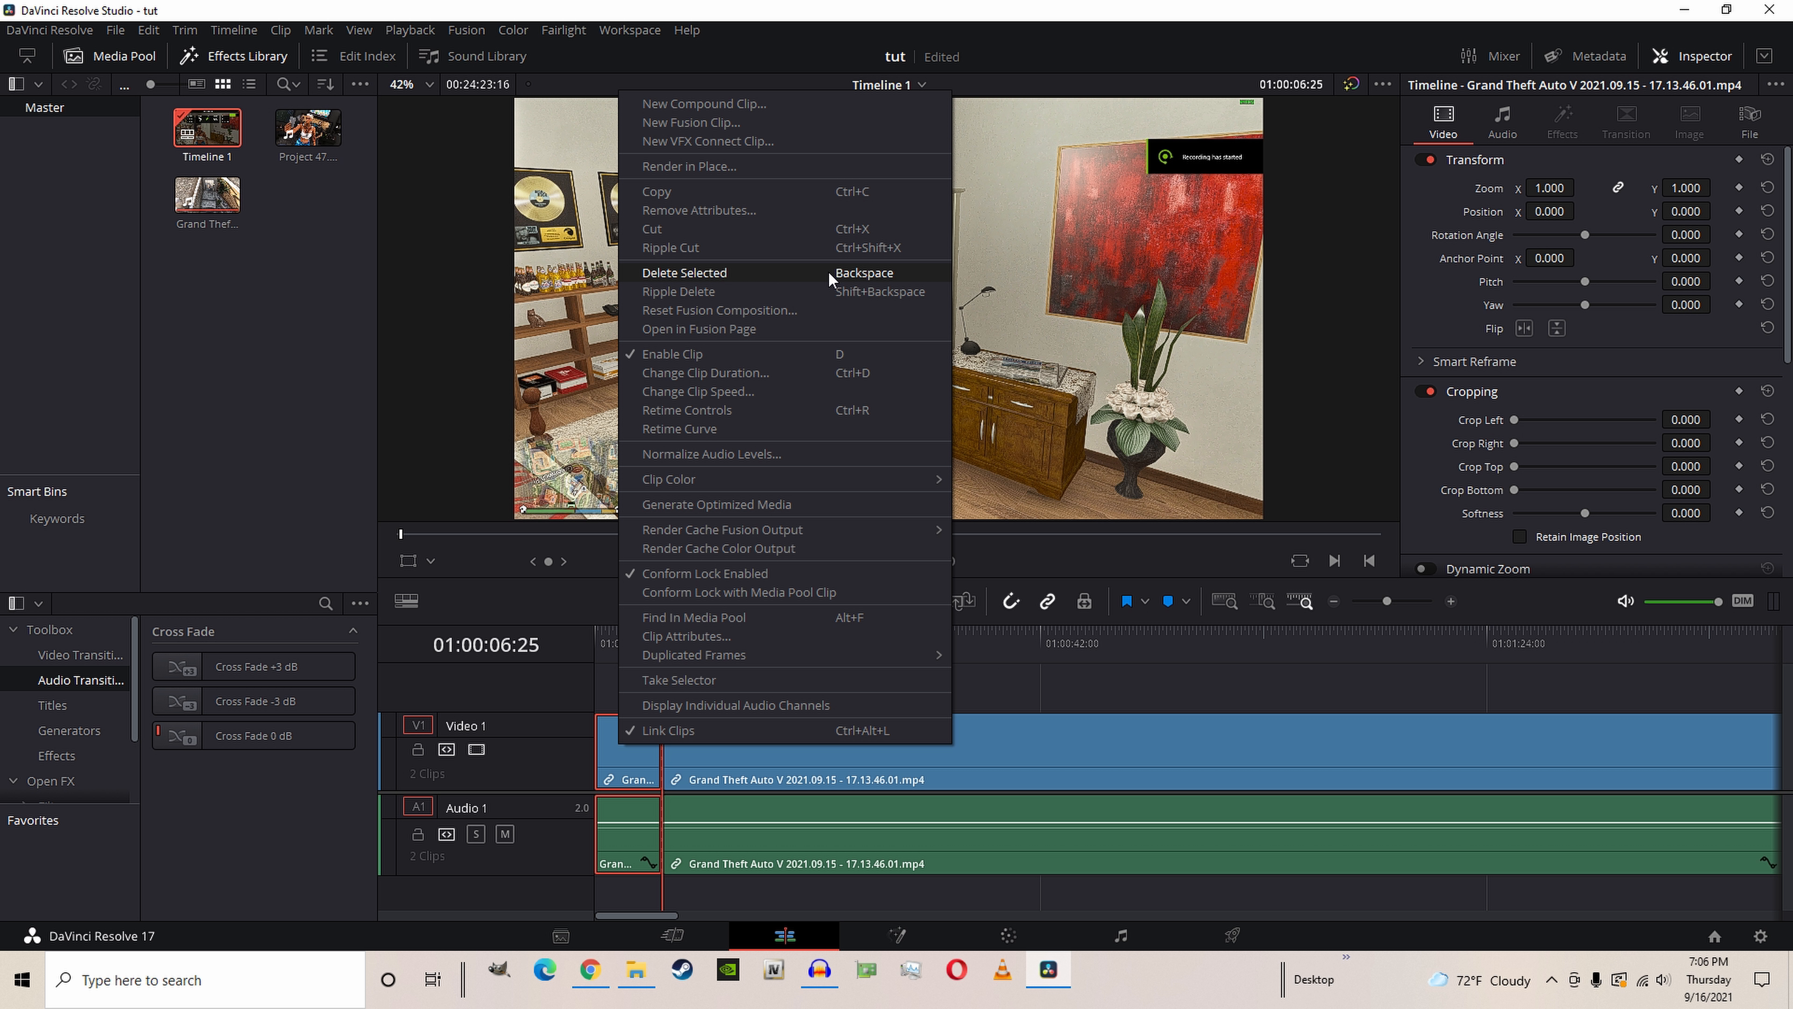
pyautogui.click(807, 232)
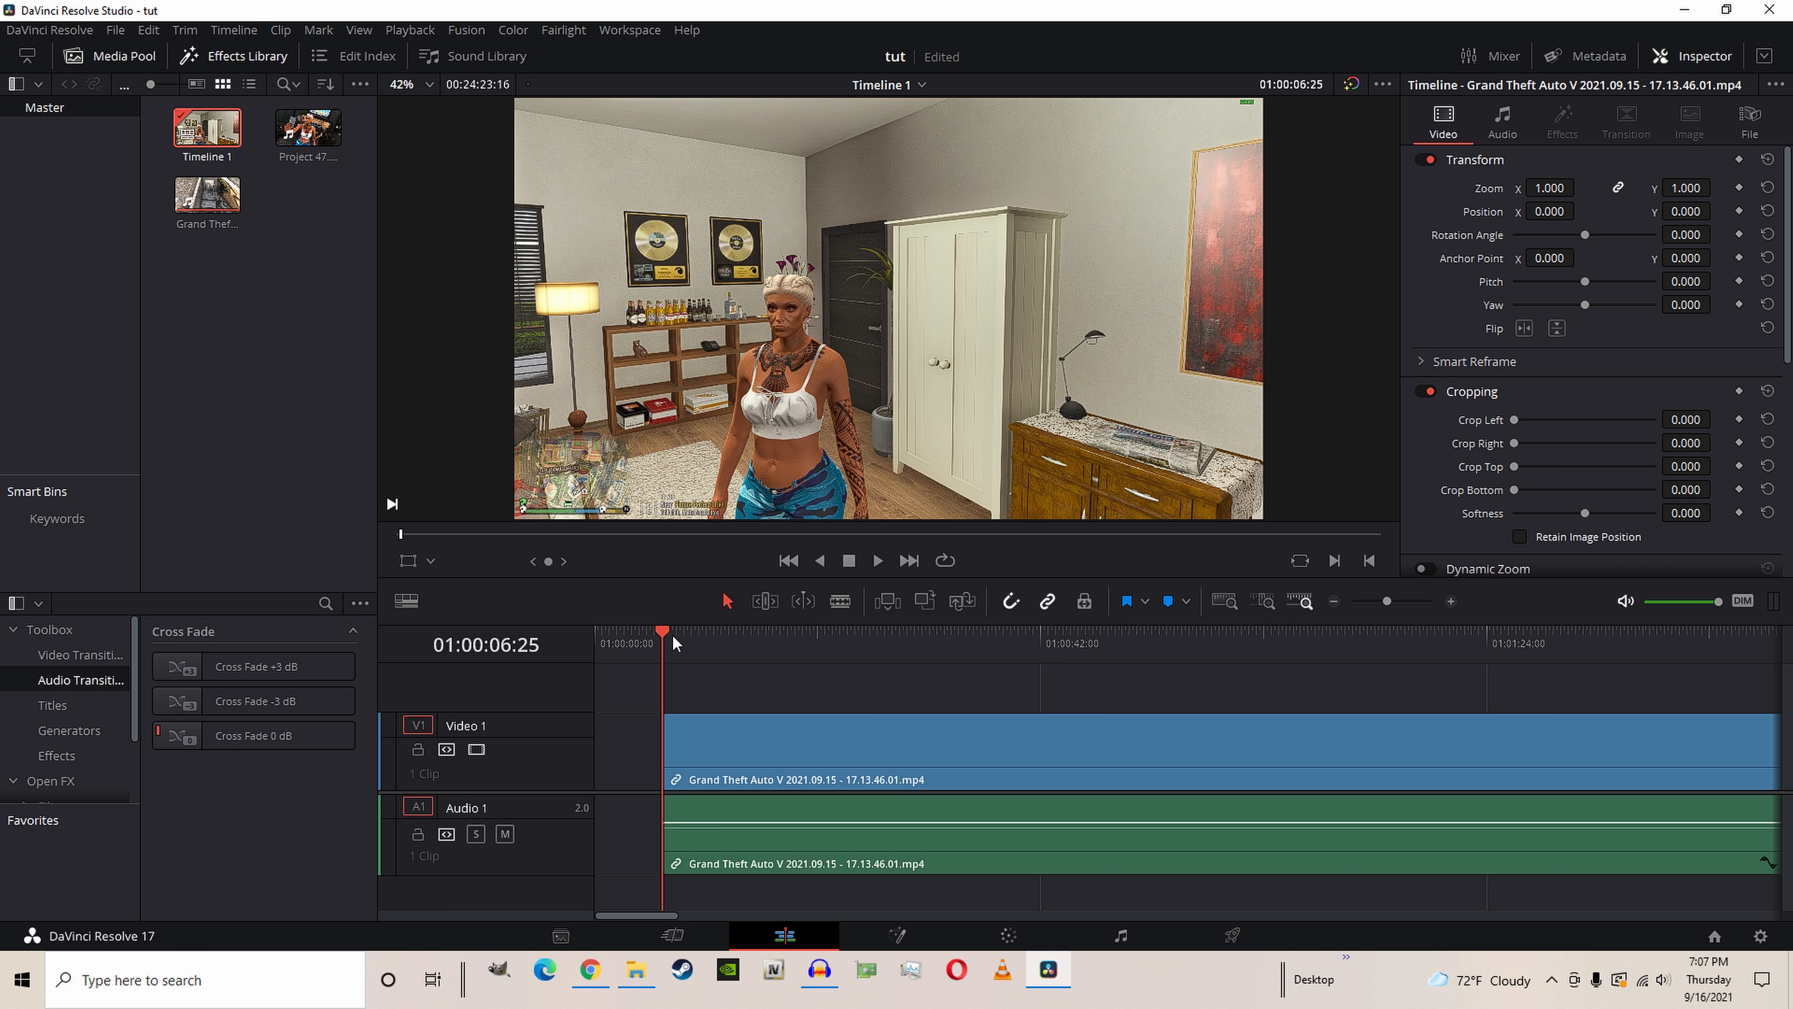
# Move the playhead to 01:00:46:05 and make the timeline area taller by shrinking the viewer
pyautogui.moveTo(676, 641); pyautogui.dragTo(1083, 639)
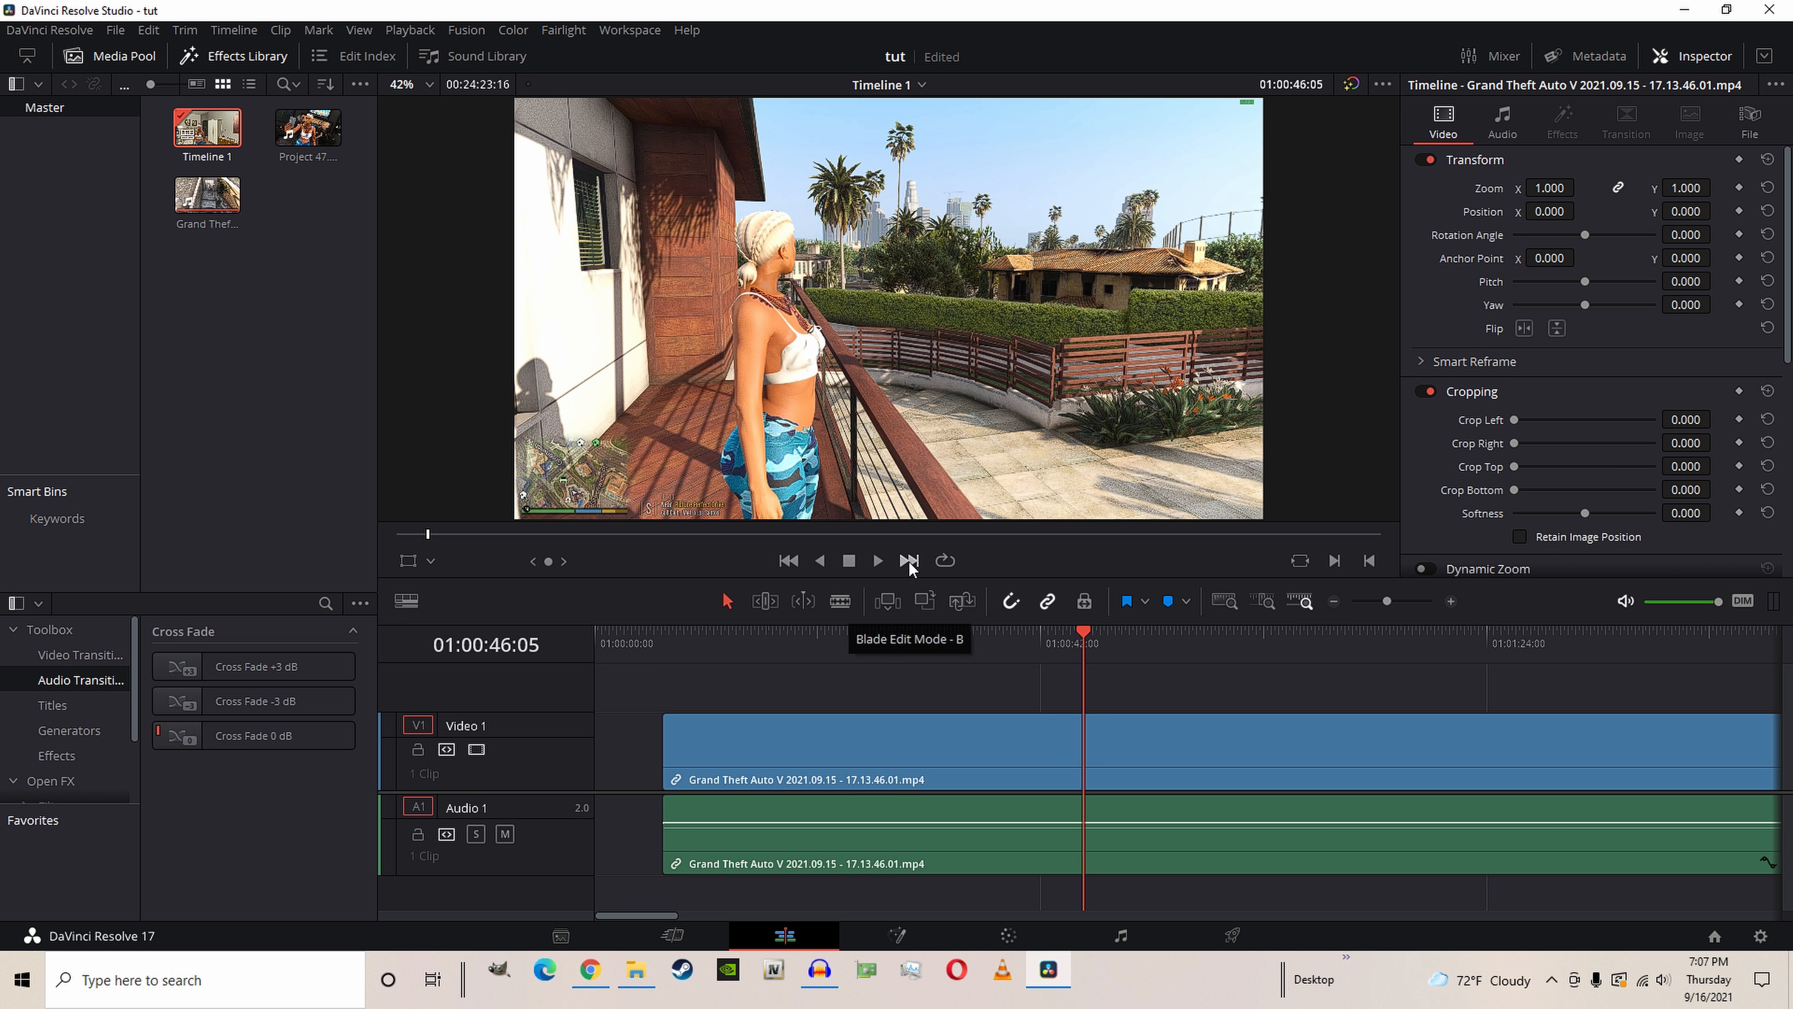
pyautogui.moveTo(930, 585); pyautogui.dragTo(929, 500)
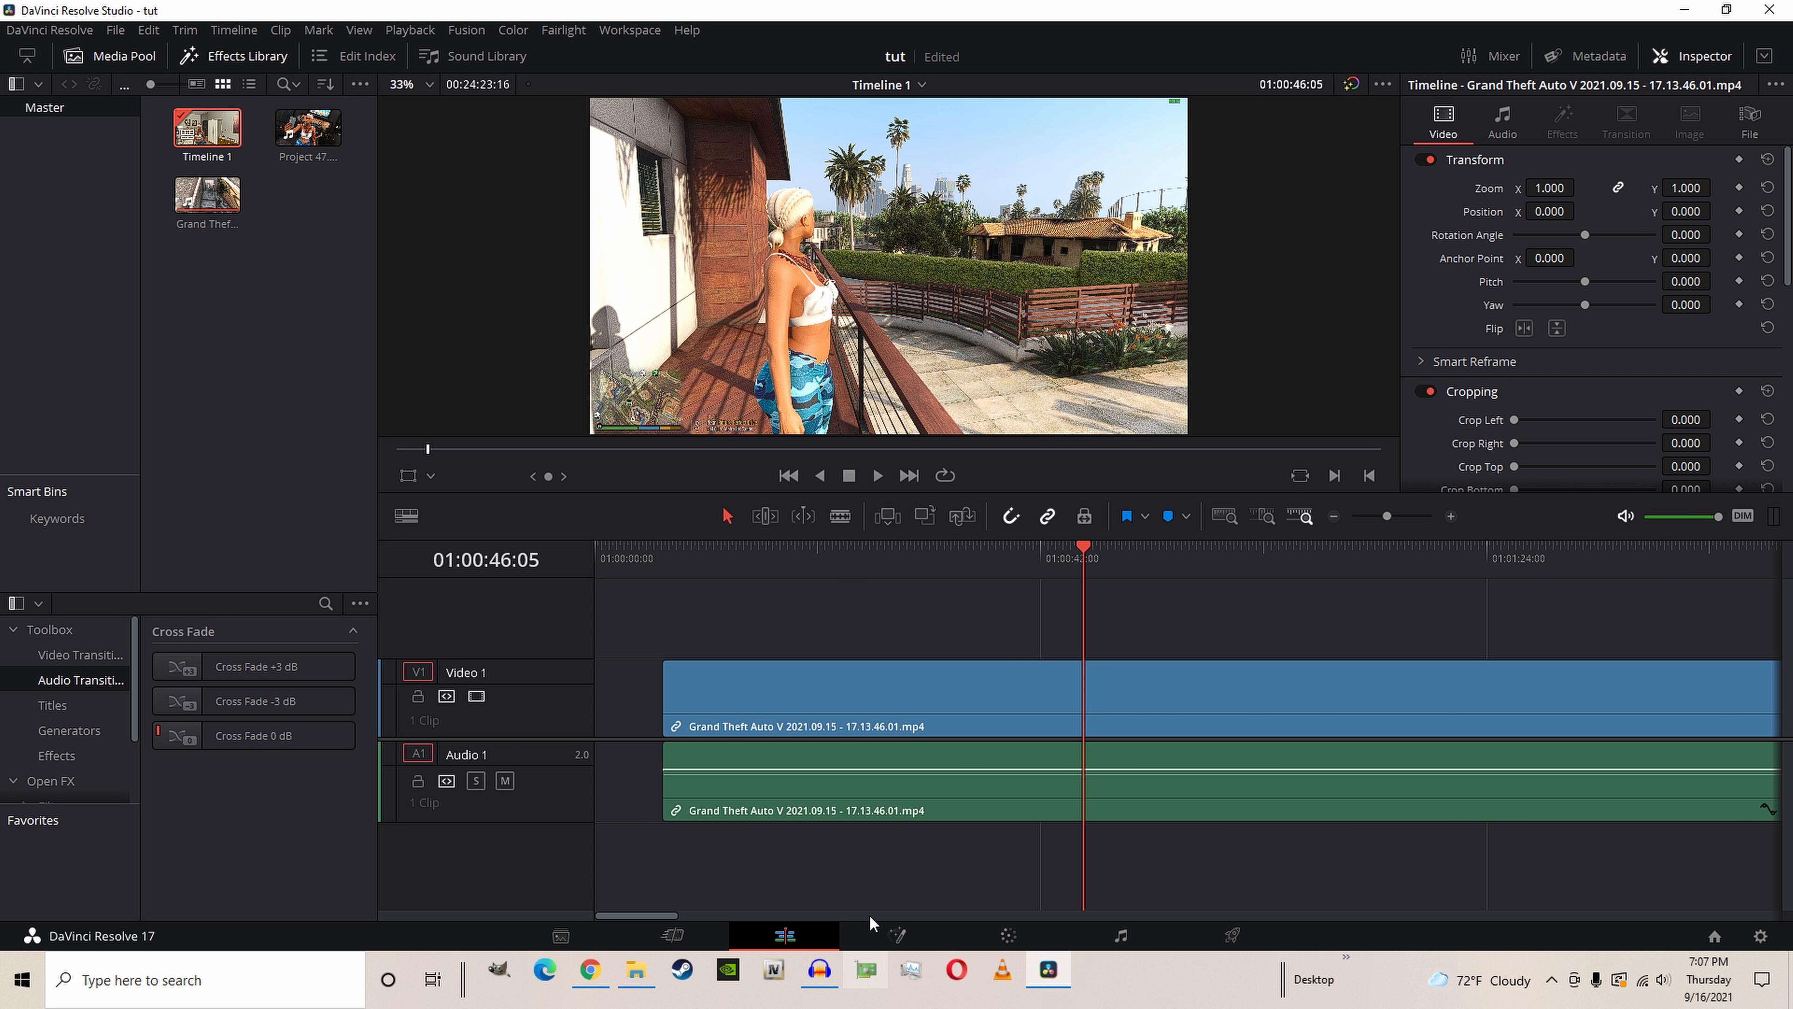
# Import the audio file 9.16.1 from the GAMEAUDIO folder in Videos into the media pool
pyautogui.hotkey('ctrl', 'i')
pyautogui.click(73, 593)
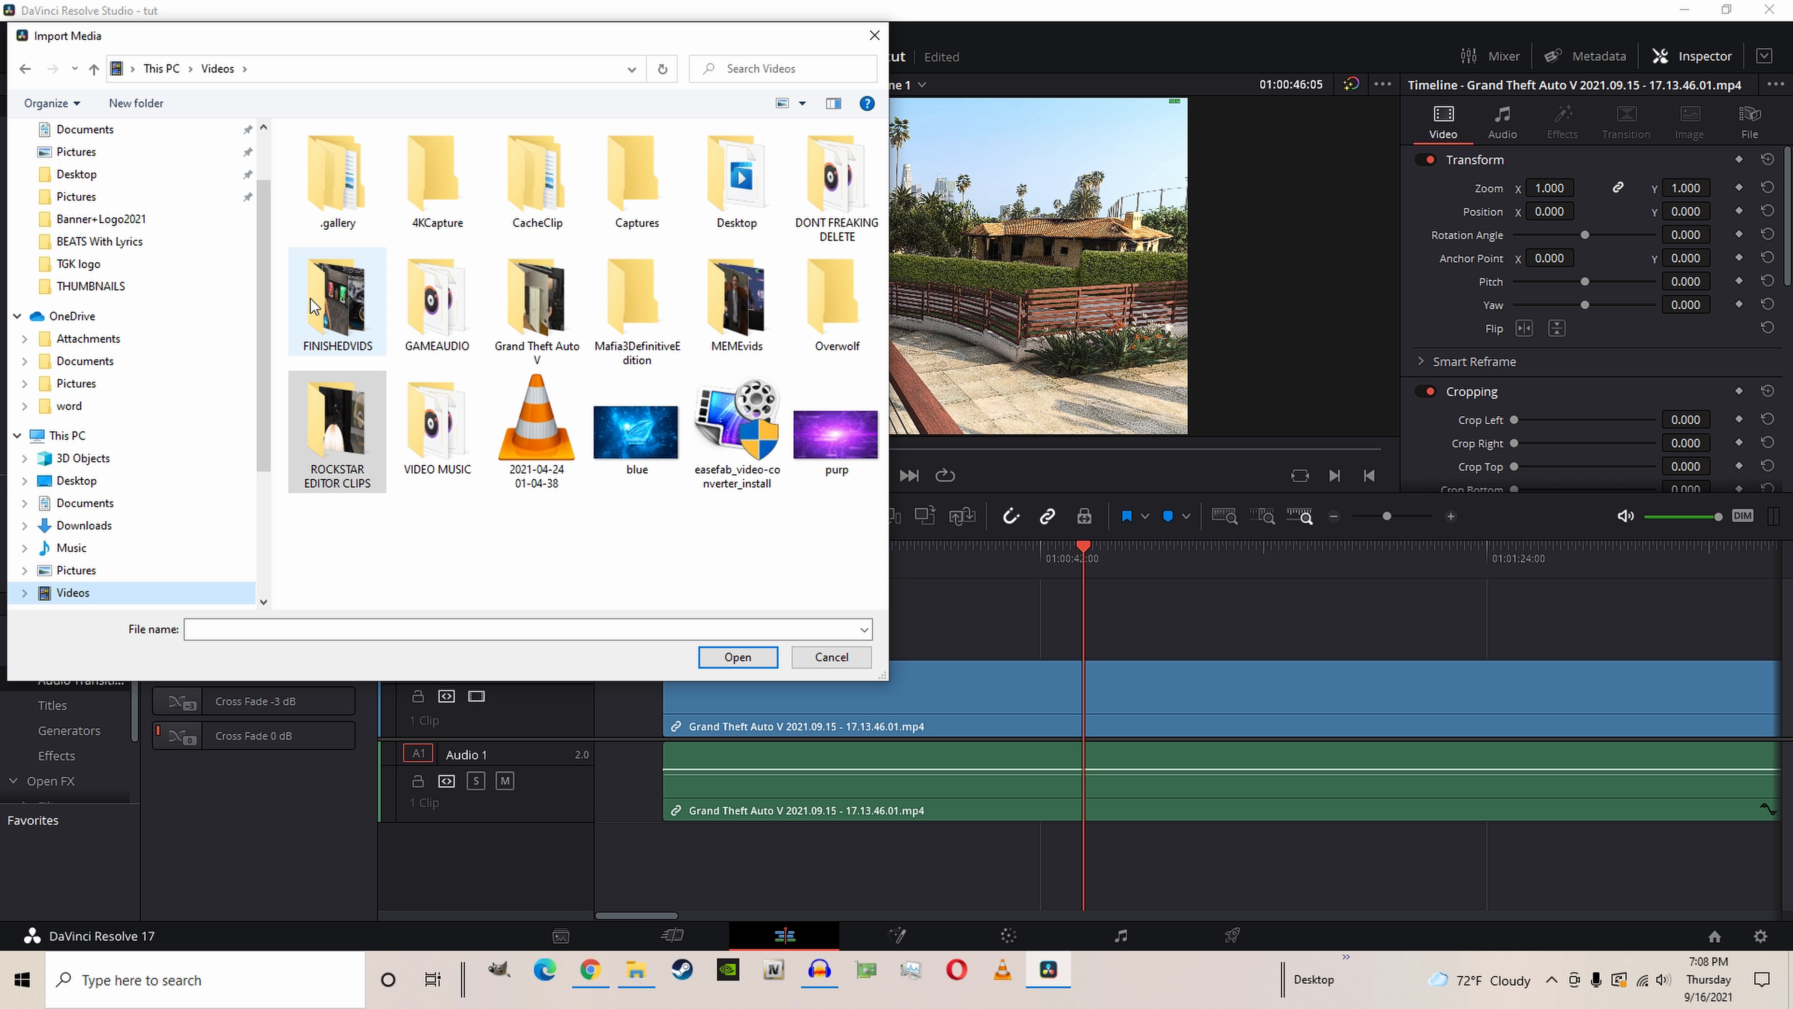
pyautogui.doubleClick(425, 329)
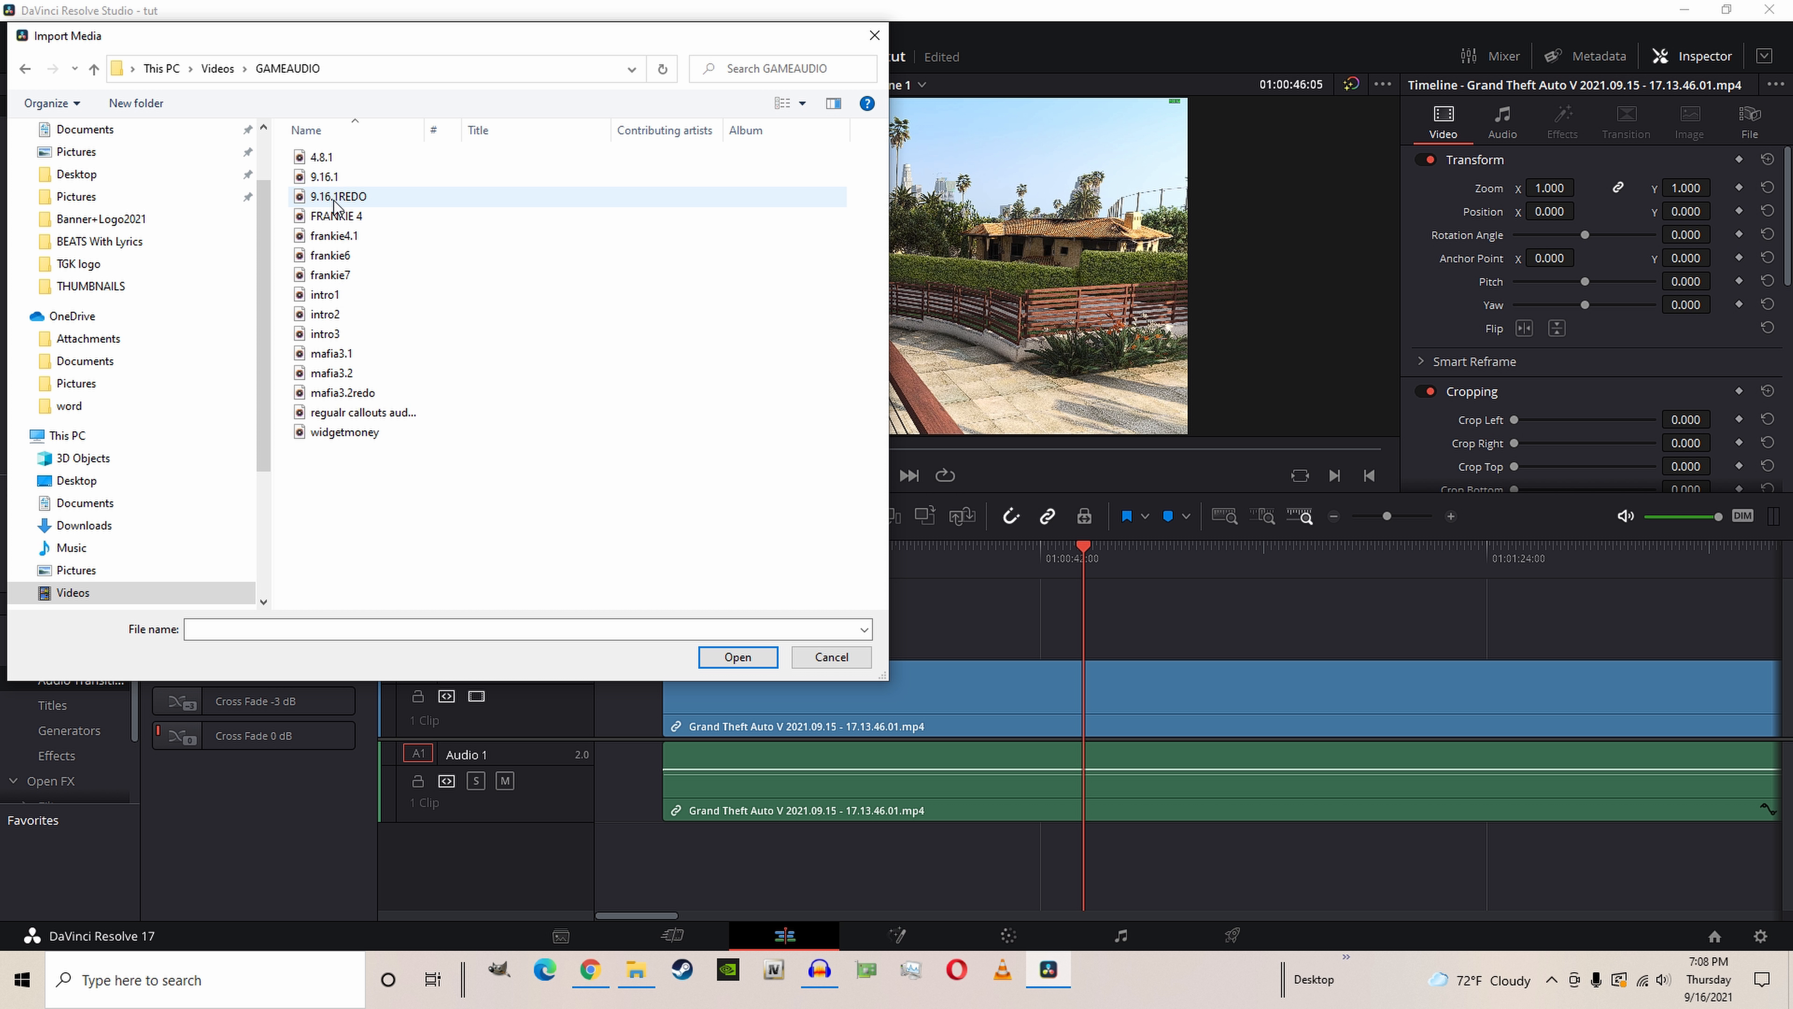
pyautogui.click(337, 177)
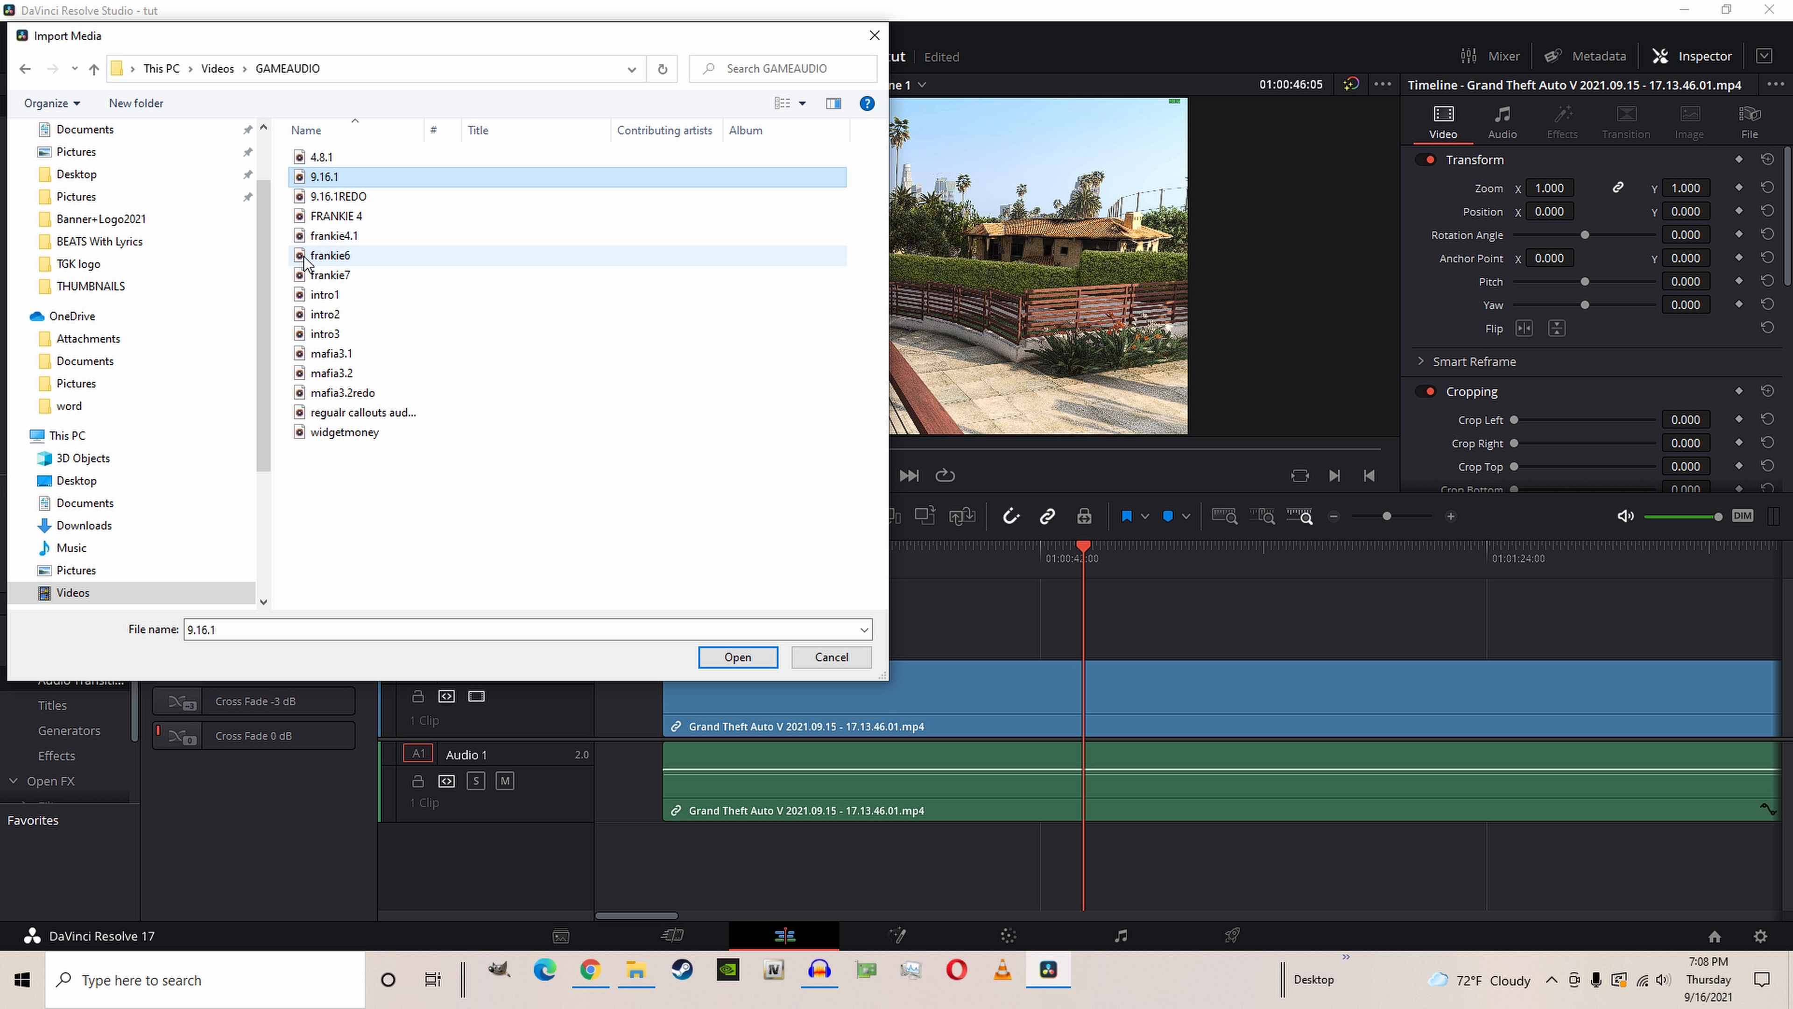
pyautogui.click(738, 657)
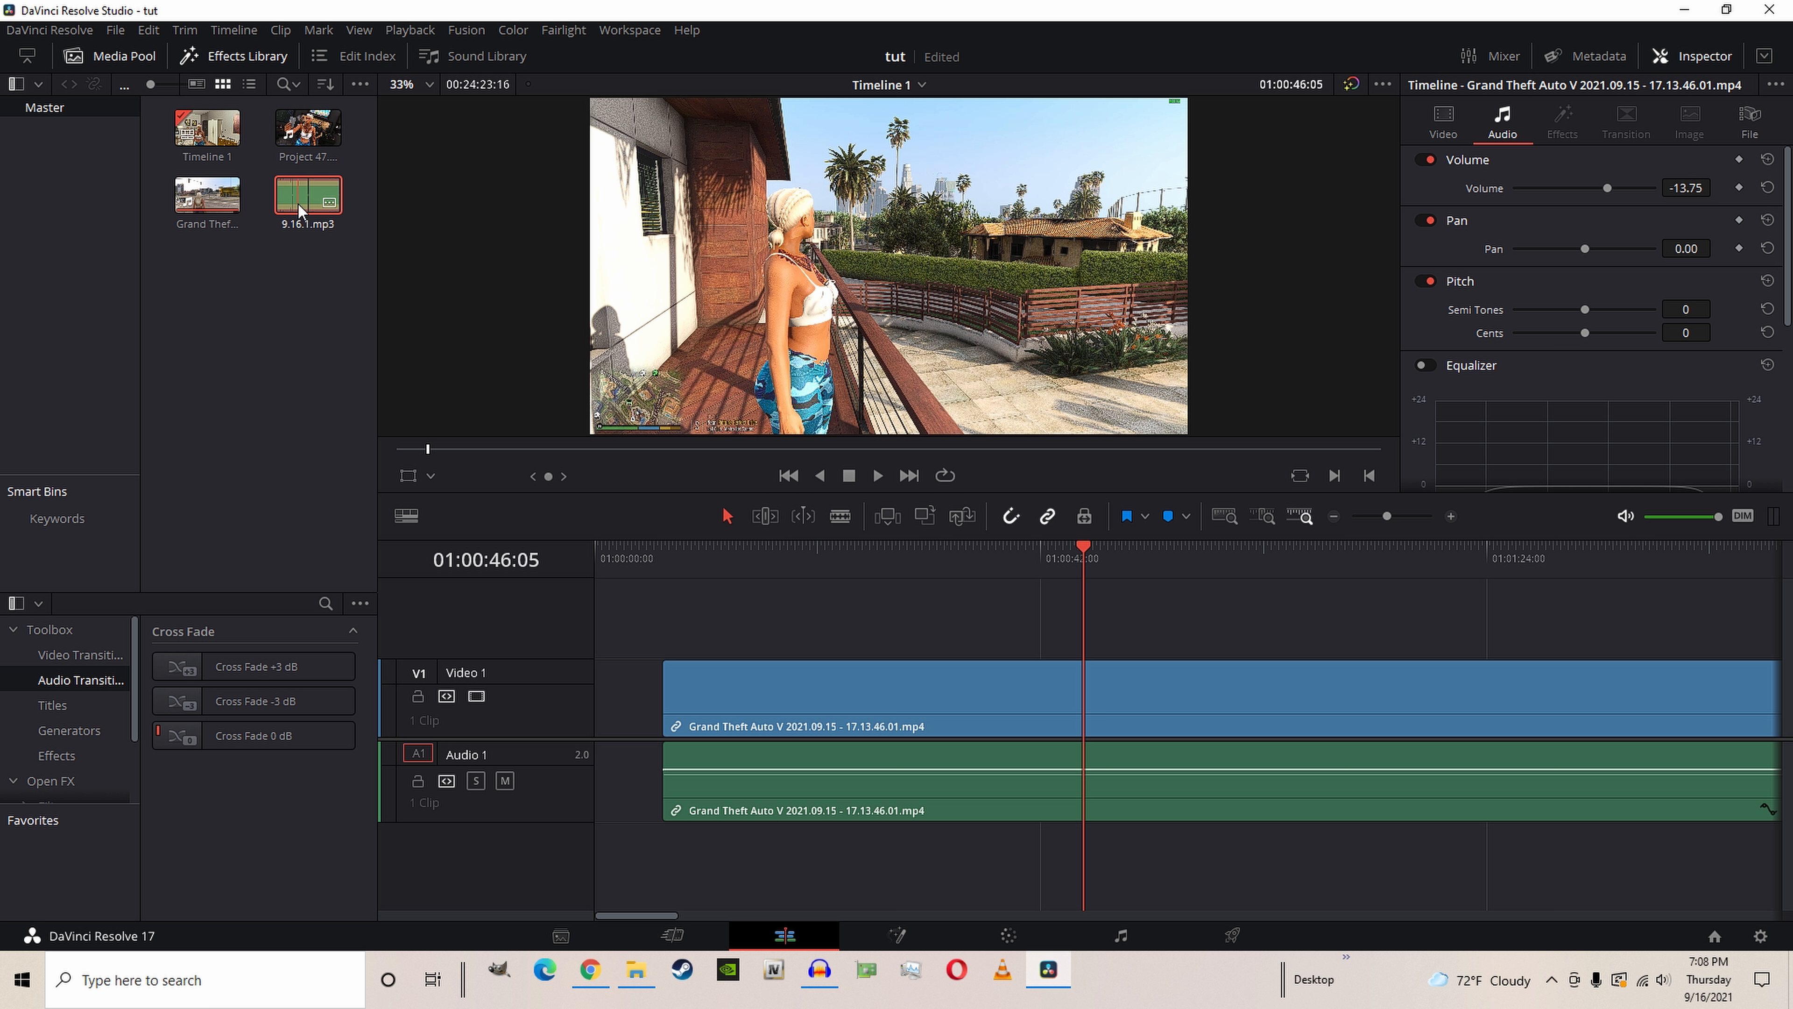
# Place 9.16.1.mp3 on a new Audio 2 track below the gameplay audio, aligned with the clip's start, and briefly play the timeline
pyautogui.moveTo(300, 209); pyautogui.dragTo(646, 846)
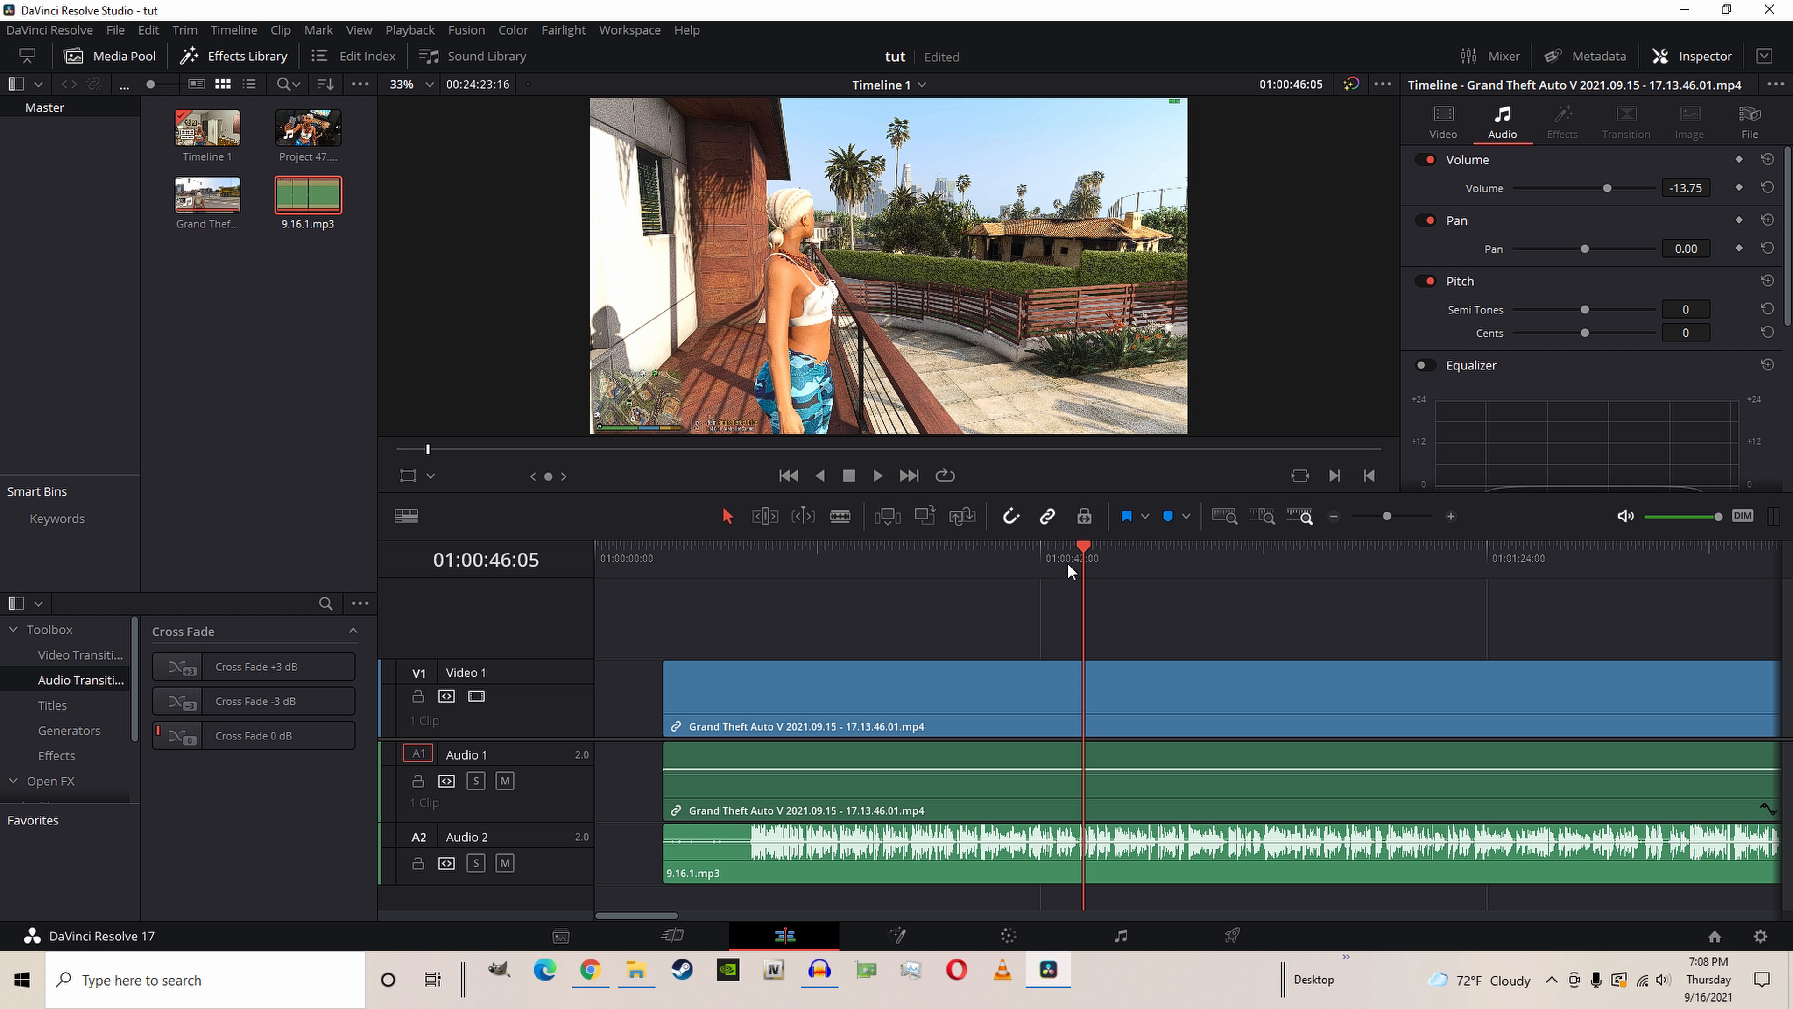
pyautogui.click(880, 481)
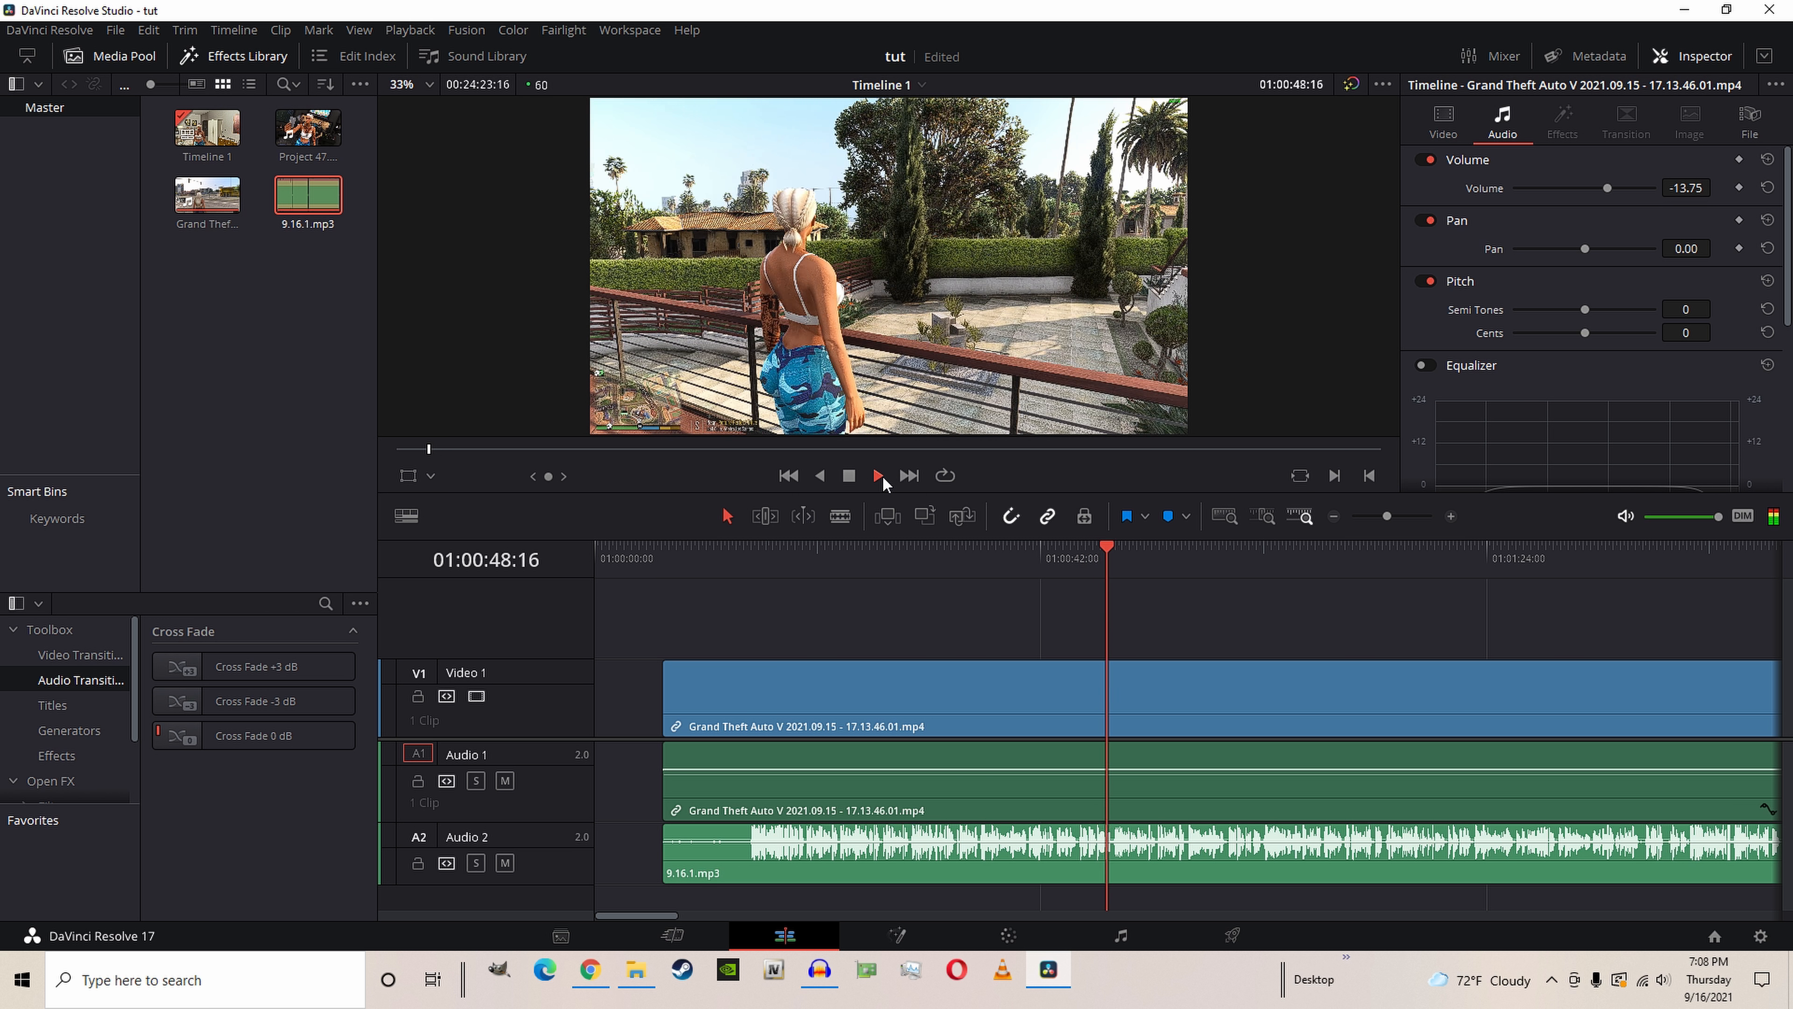
pyautogui.click(850, 476)
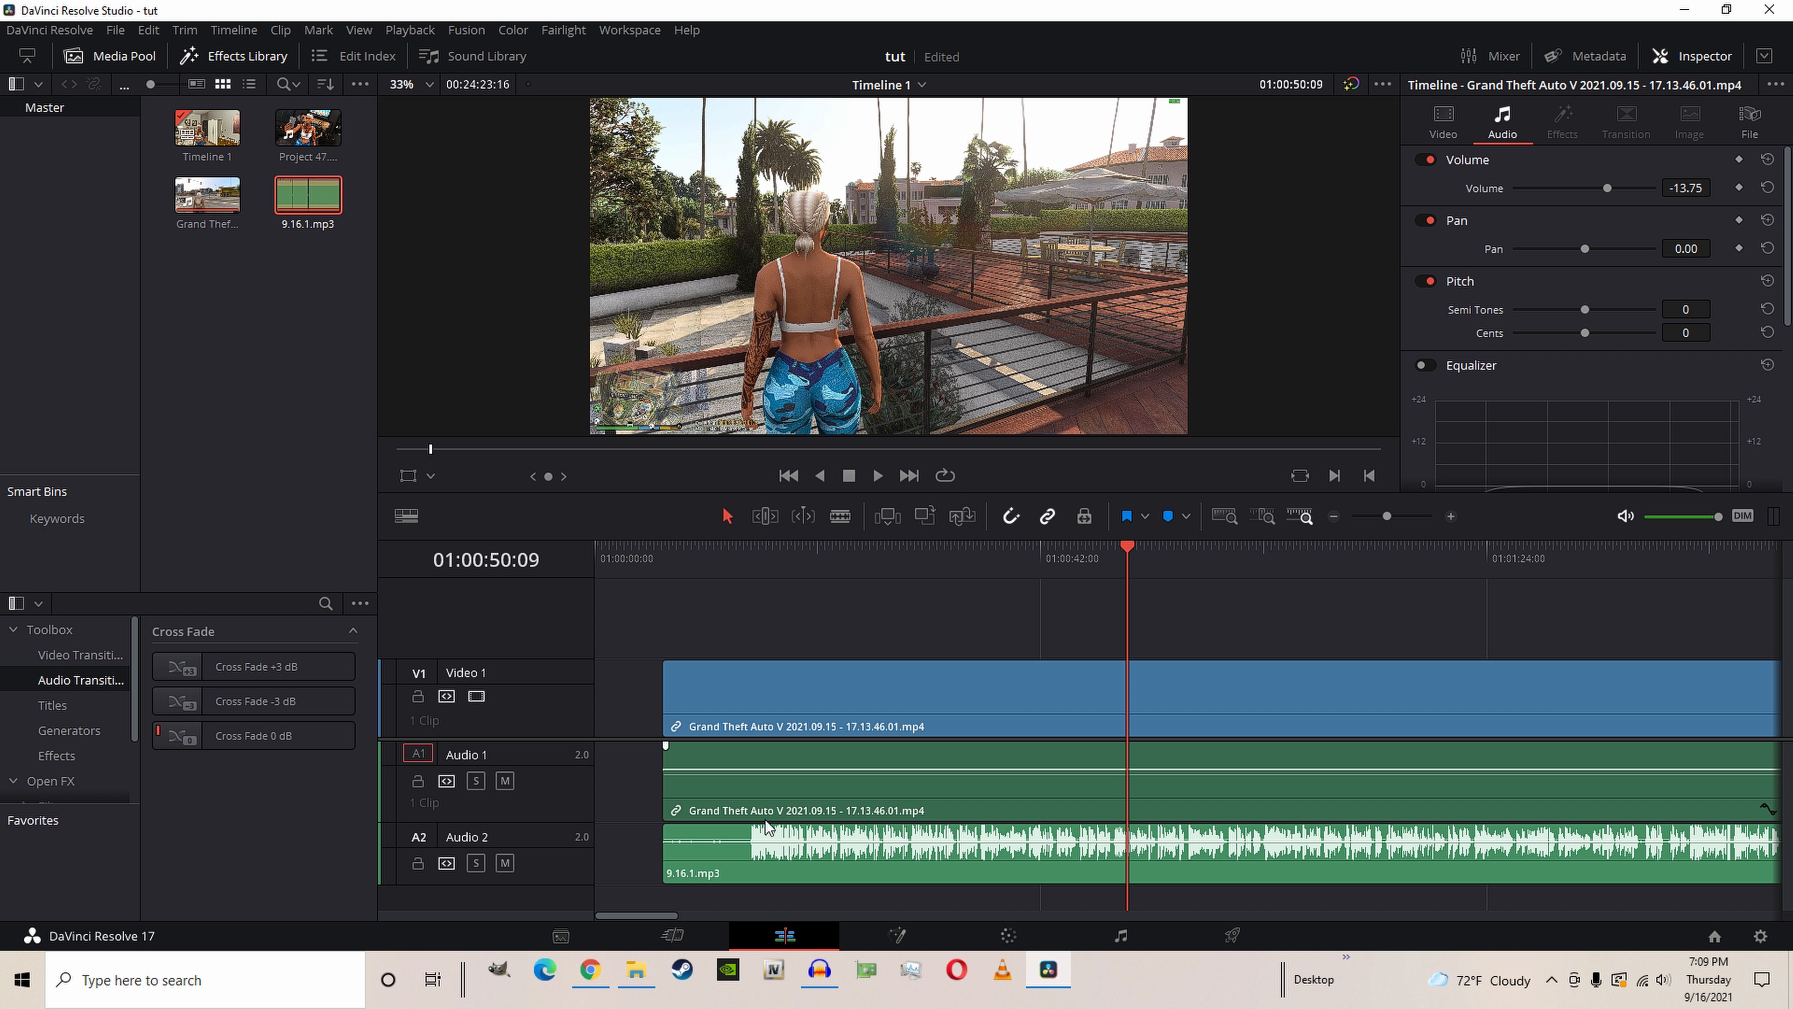
# Mute the Audio 2 track and scrub the timeline forward to 01:02:54:10
pyautogui.click(505, 863)
pyautogui.moveTo(1387, 517); pyautogui.dragTo(1382, 516)
pyautogui.moveTo(862, 560); pyautogui.dragTo(1521, 562)
pyautogui.click(1372, 516)
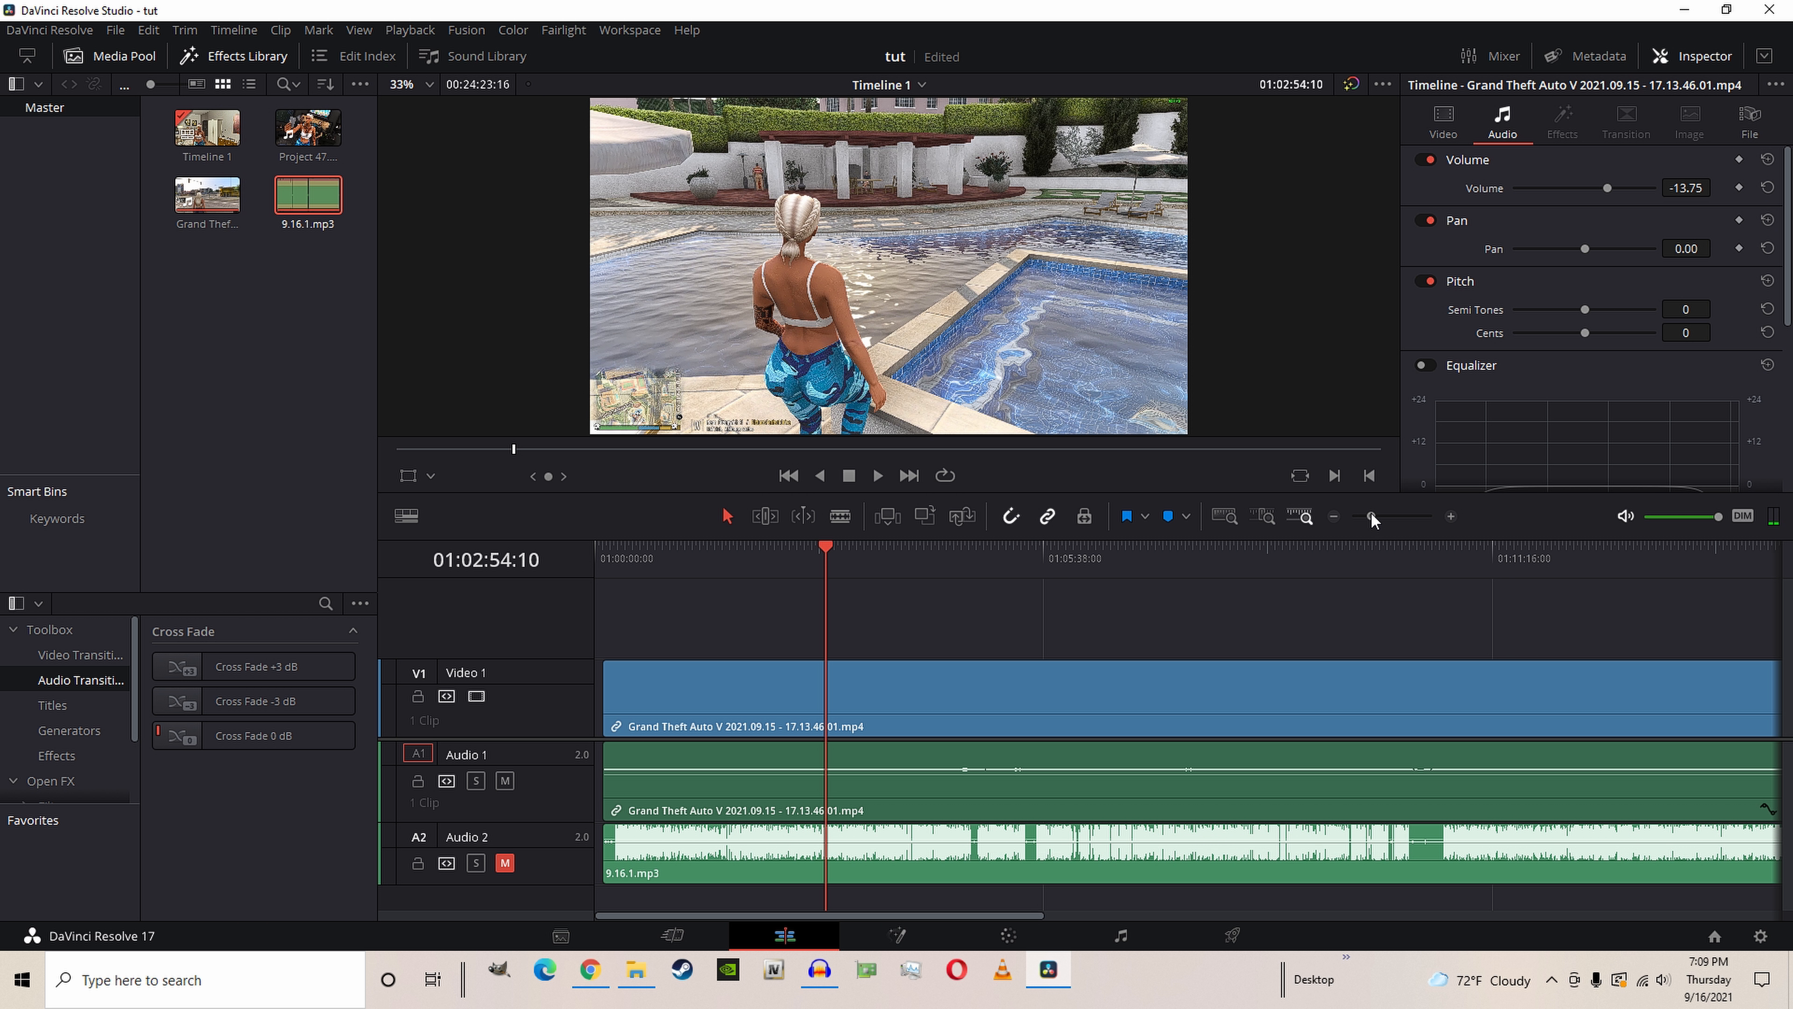
pyautogui.moveTo(1372, 516); pyautogui.dragTo(1366, 518)
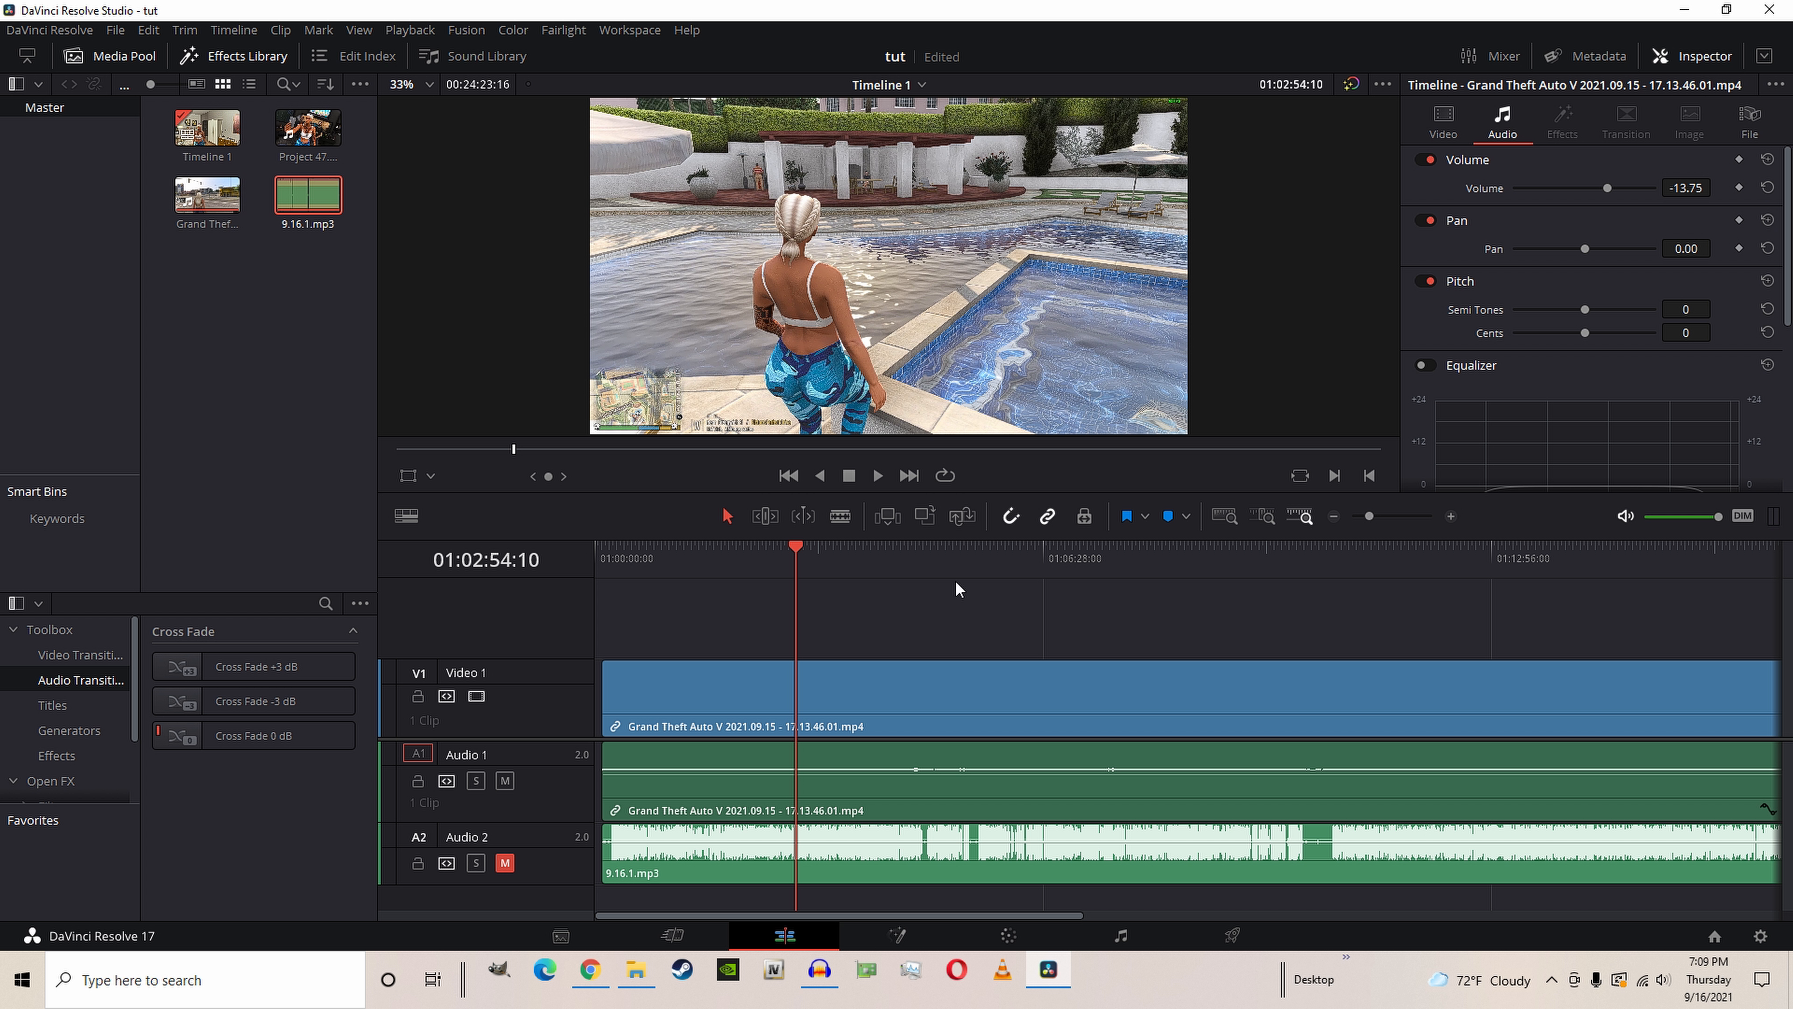